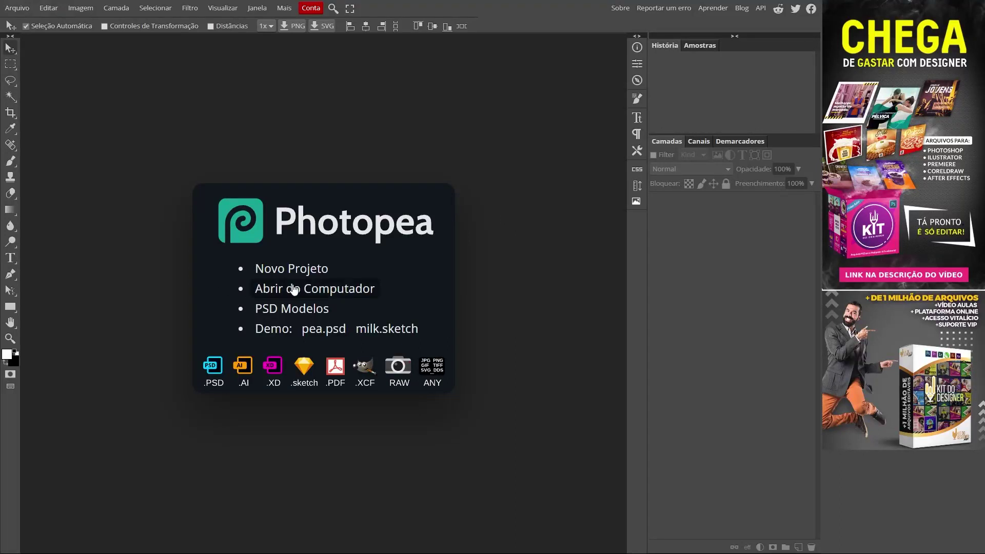
# Open the image FUNDO.jpg from the computer
pyautogui.click(330, 292)
pyautogui.click(360, 276)
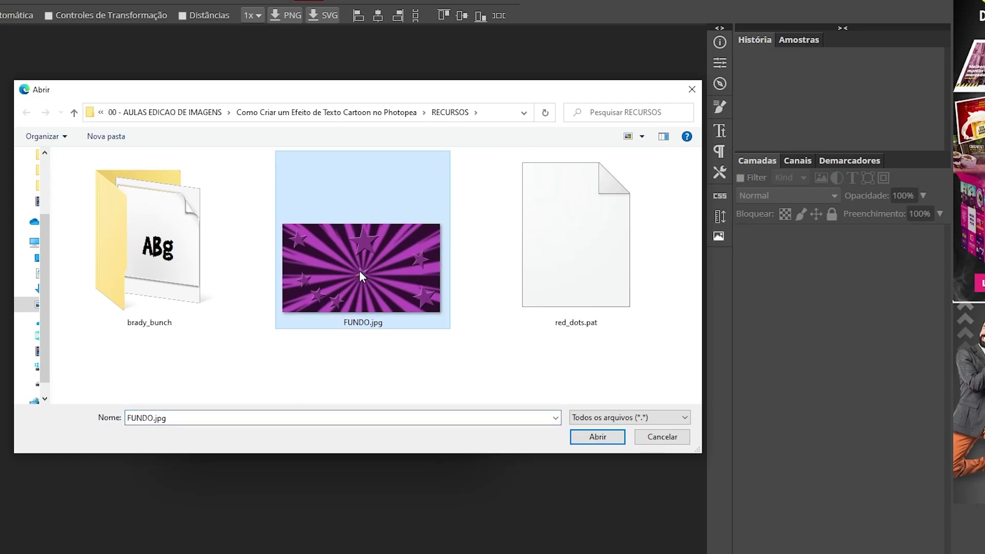
pyautogui.click(597, 437)
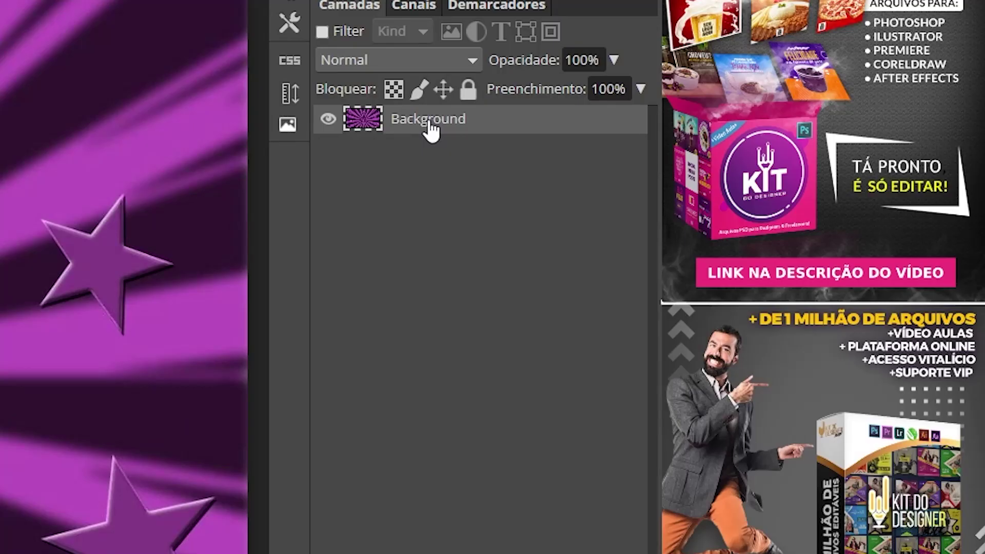
# Rename the Background layer to FUNDO
pyautogui.doubleClick(430, 124)
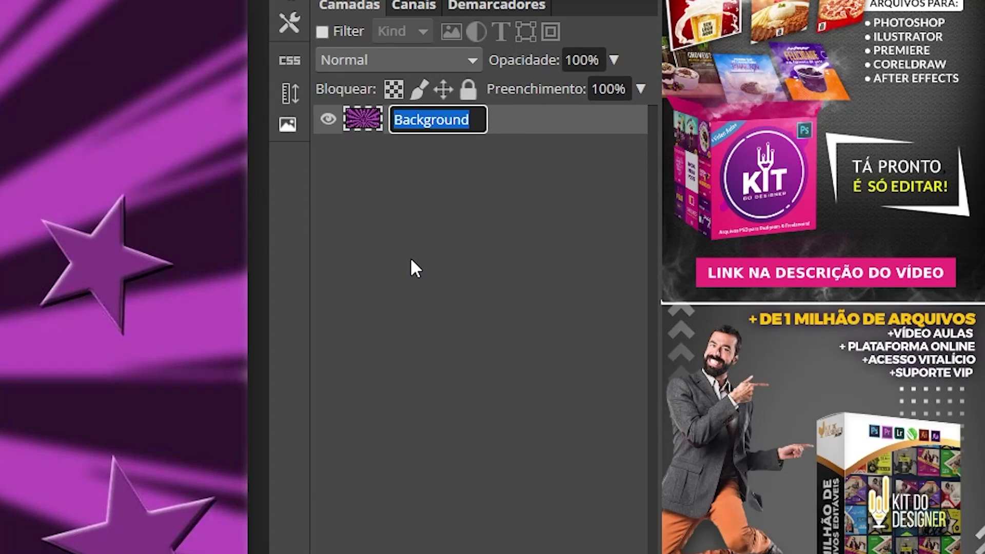
pyautogui.write('FUNDO')
pyautogui.press('Return')
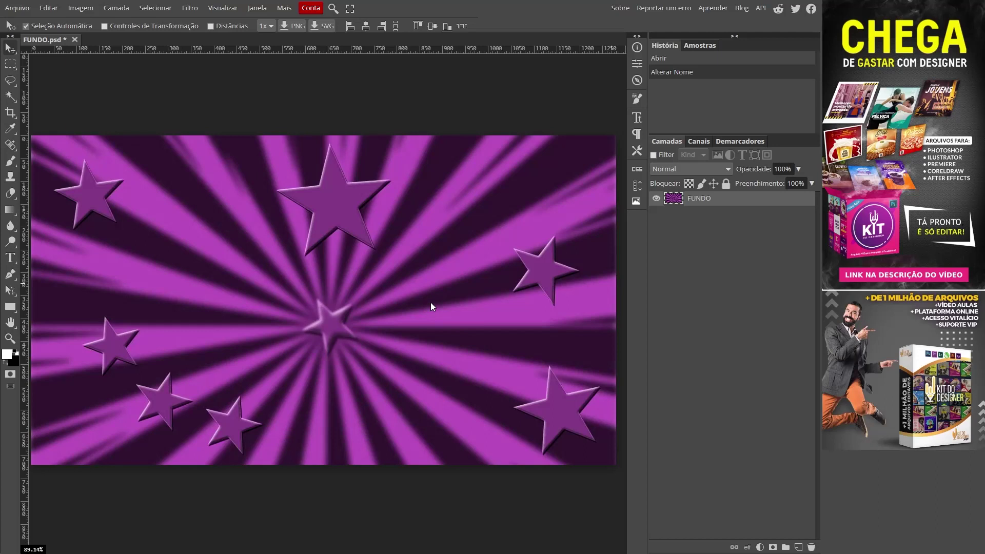
# Start a new text line in the upper-left part of the image and choose the Brady Bunch font
pyautogui.click(11, 259)
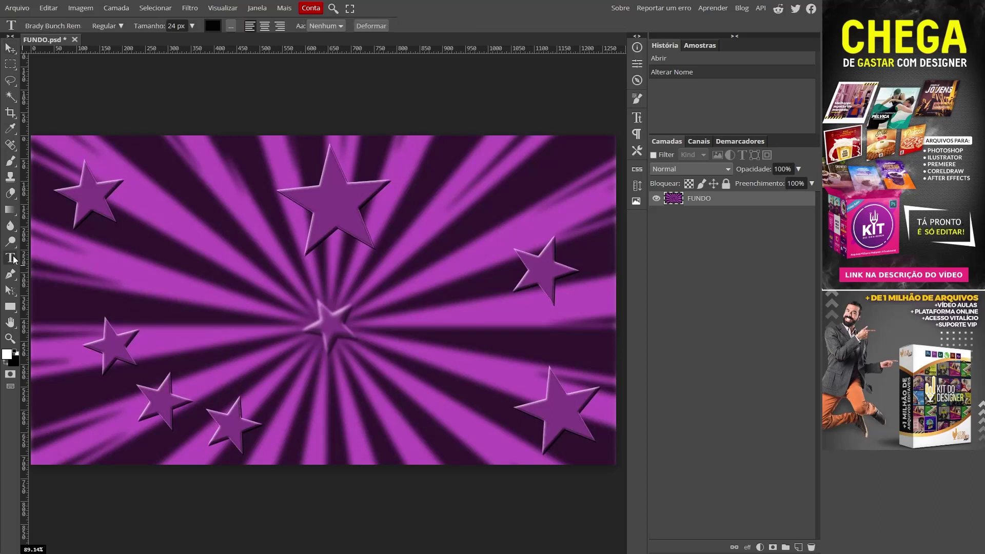
pyautogui.click(177, 269)
pyautogui.click(52, 26)
pyautogui.write('BRA')
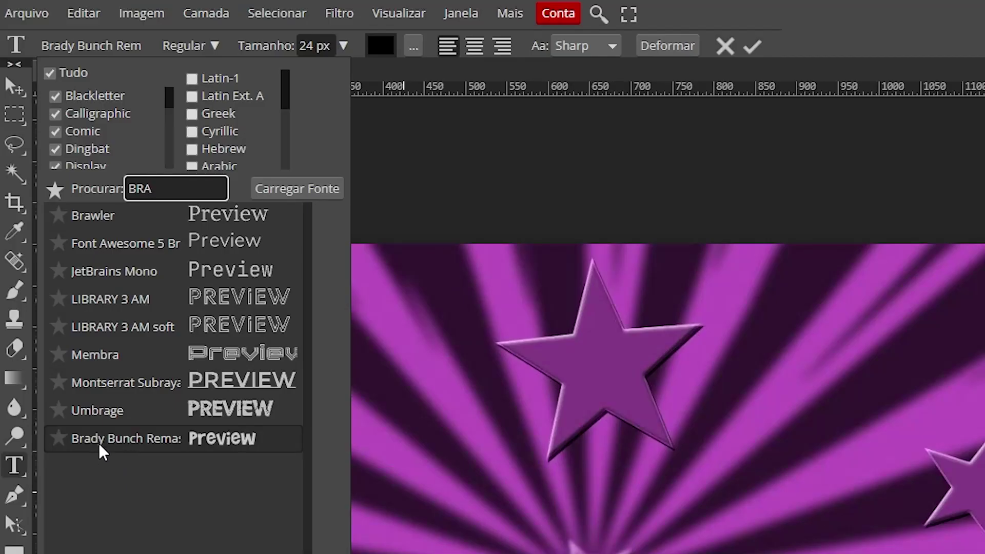
pyautogui.click(98, 443)
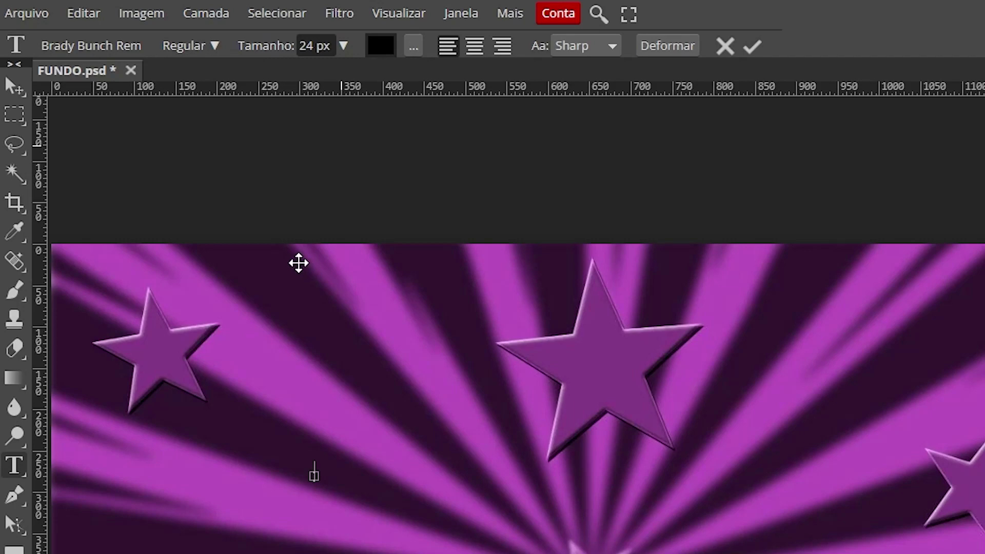
# Set the text size to 200 px and the colour to white, and write "BANG!"
pyautogui.click(315, 46)
pyautogui.write('200')
pyautogui.click(381, 46)
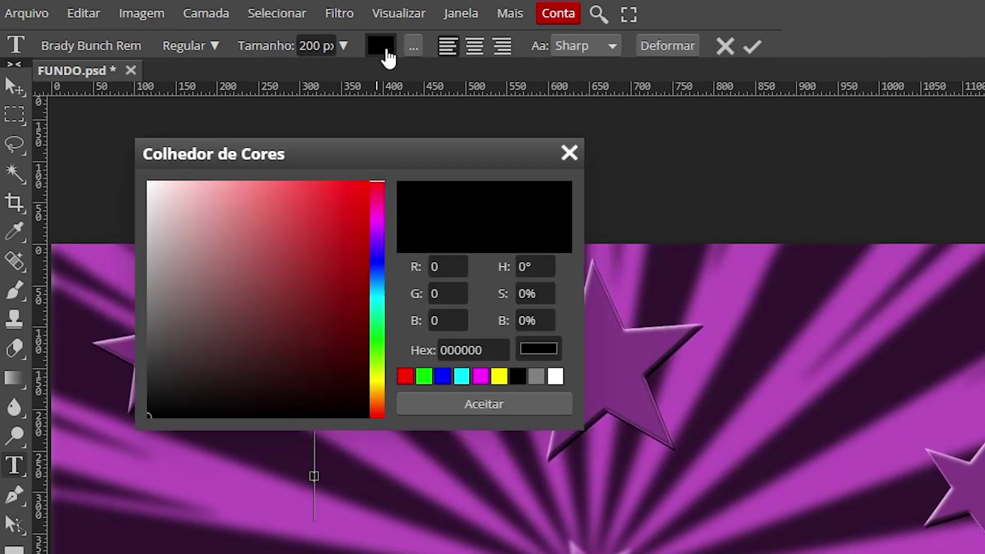
pyautogui.moveTo(225, 265); pyautogui.dragTo(102, 160)
pyautogui.click(484, 408)
pyautogui.write('BAN')
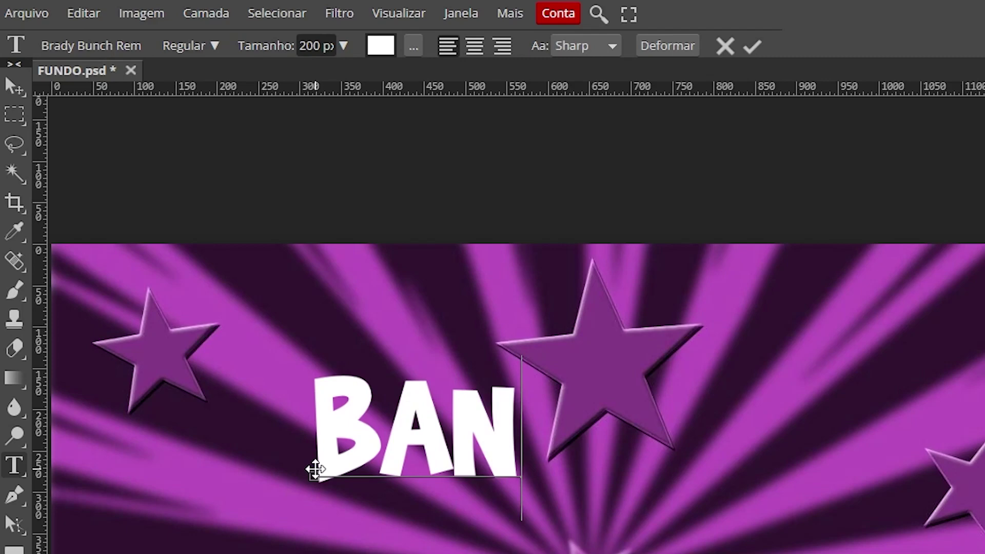
pyautogui.write('G!')
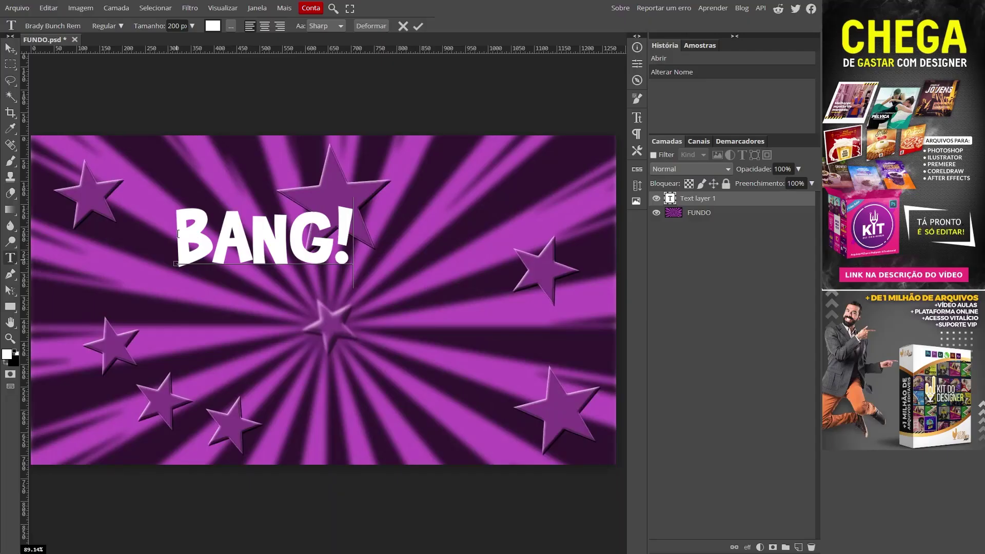
# Select the whole BANG! text and set its size to 450 px
pyautogui.moveTo(328, 420); pyautogui.dragTo(688, 425)
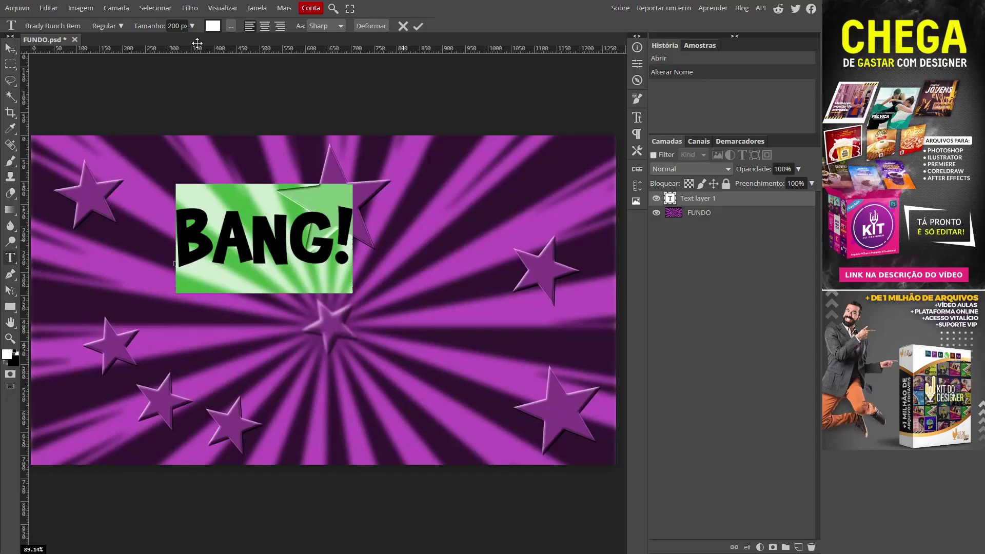
pyautogui.doubleClick(175, 27)
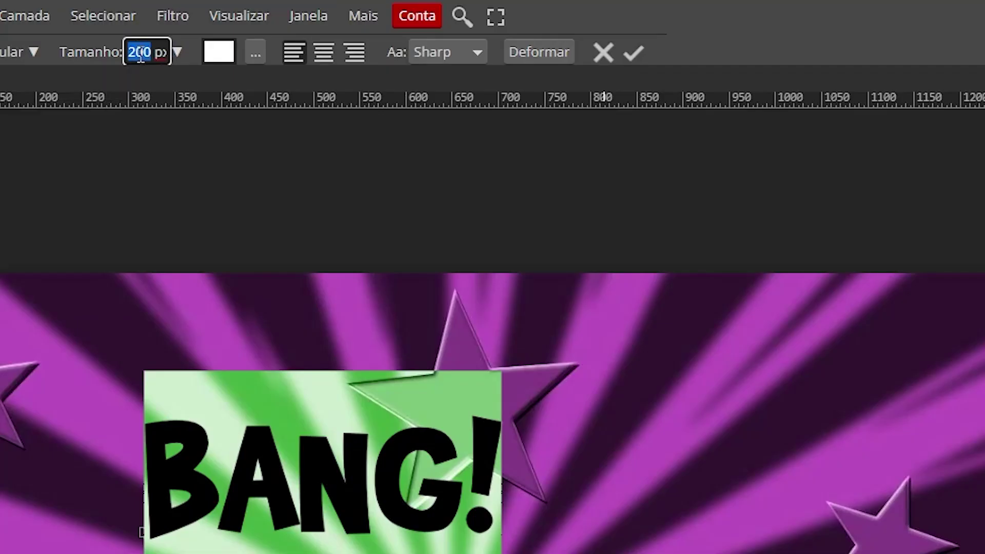
pyautogui.write('45')
pyautogui.write('0')
pyautogui.press('Return')
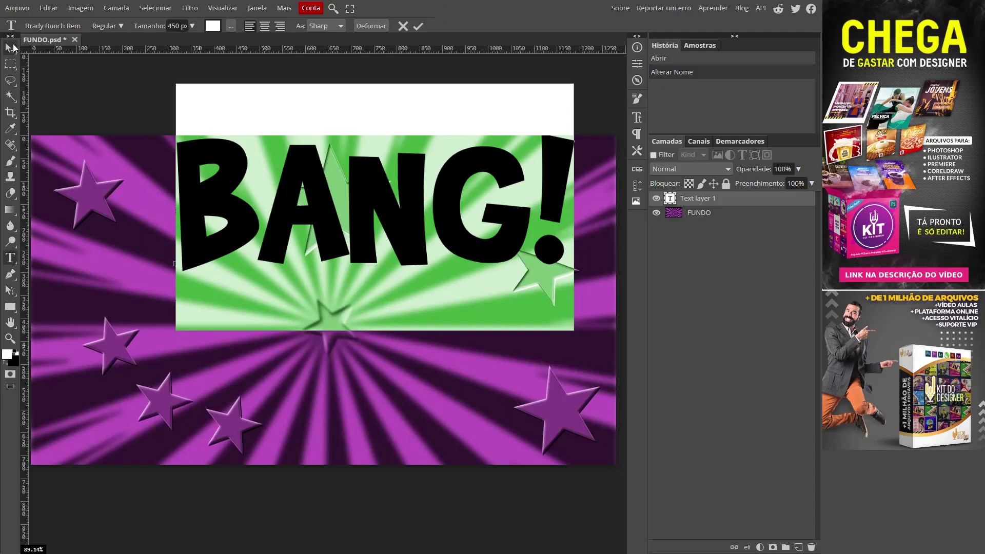
# Centre the BANG! text on the canvas and scale it up proportionally from its centre to about 530 px
pyautogui.click(10, 48)
pyautogui.moveTo(378, 218); pyautogui.dragTo(335, 315)
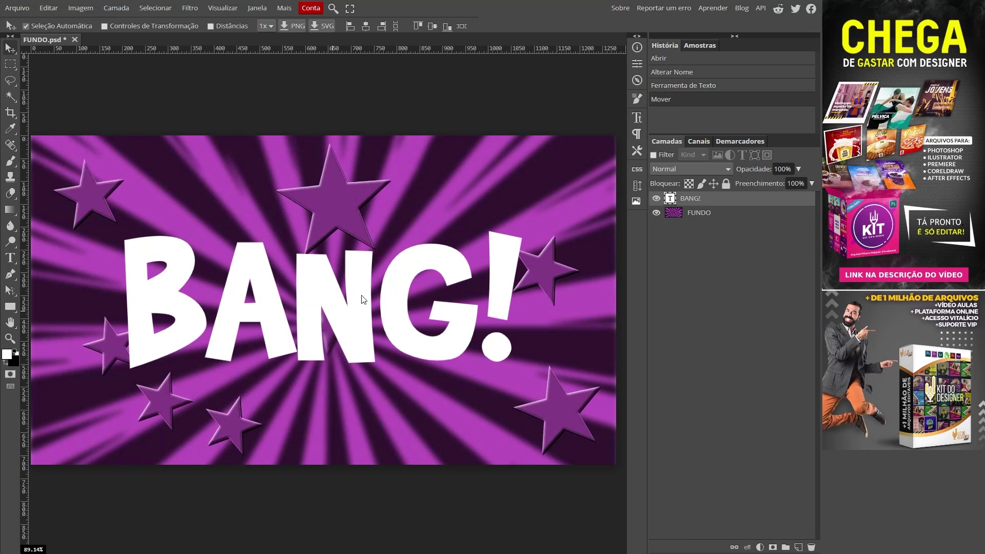
pyautogui.hotkey('ctrl', 'alt', 't')
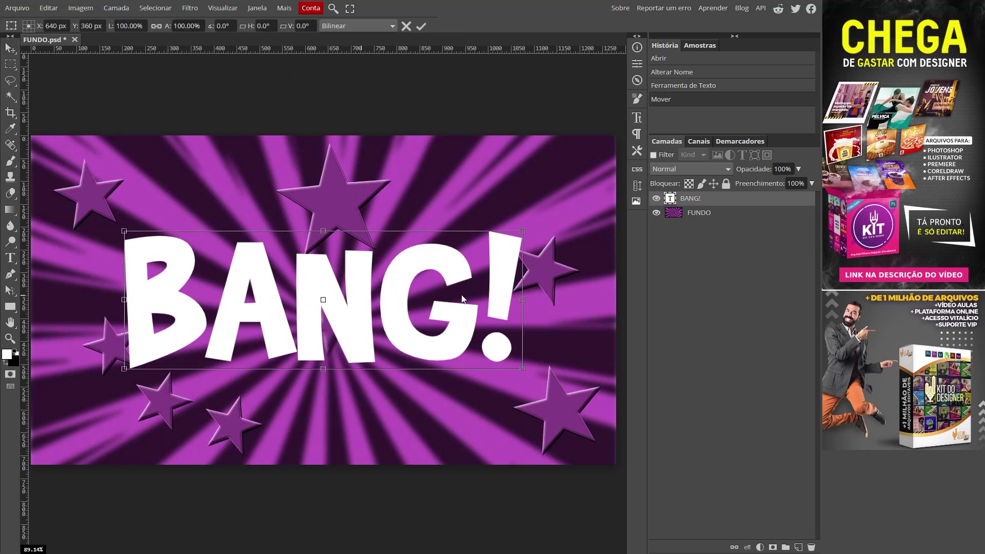
pyautogui.hotkey('alt', 'shift')
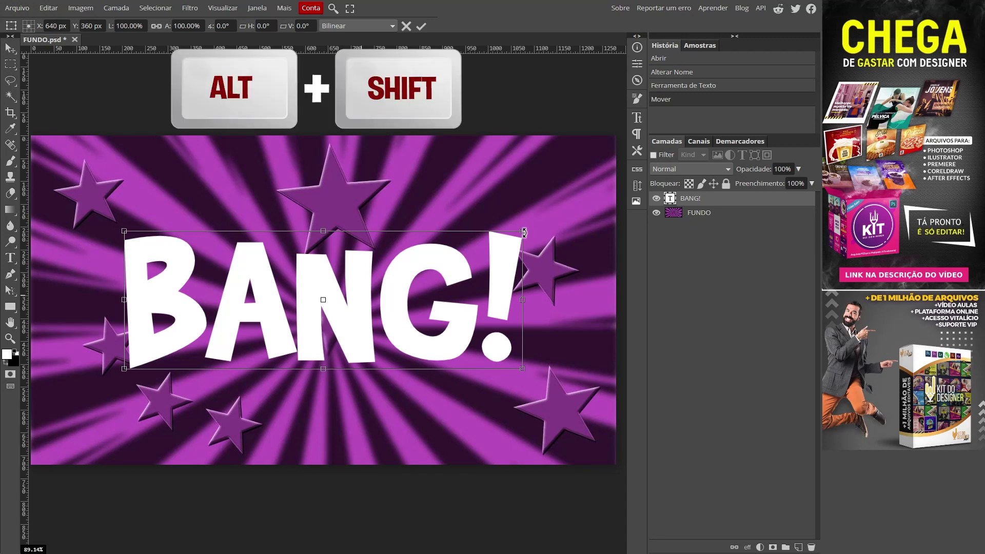
pyautogui.moveTo(522, 232); pyautogui.dragTo(558, 217)
pyautogui.click(422, 26)
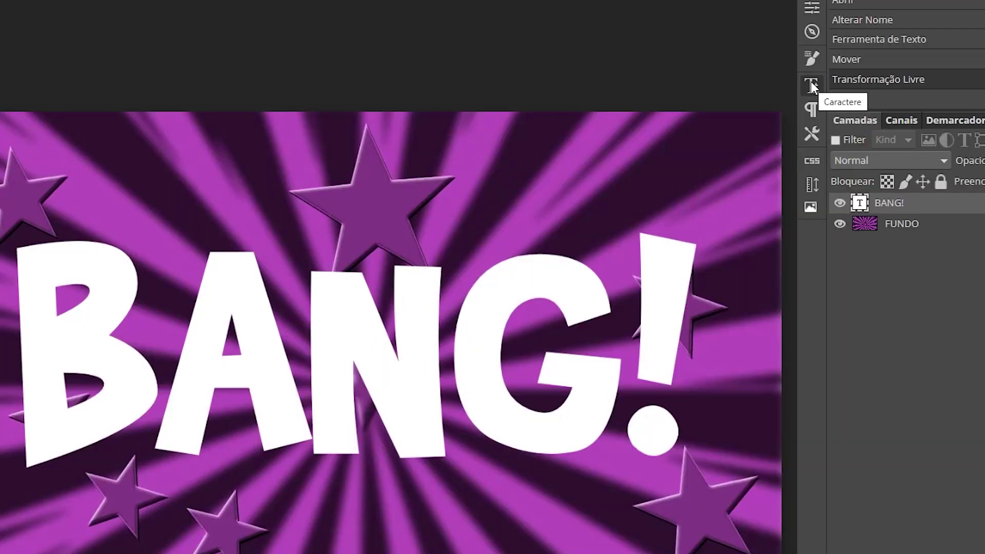
# Tighten the BANG! text's tracking, trying -40% and settling on -50%
pyautogui.click(637, 117)
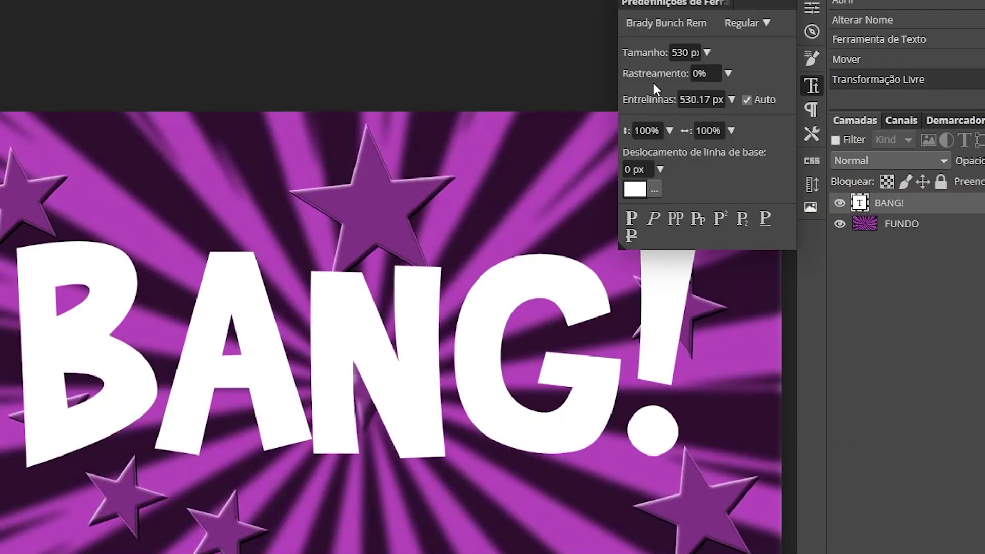
pyautogui.click(702, 74)
pyautogui.write('-40')
pyautogui.press('Return')
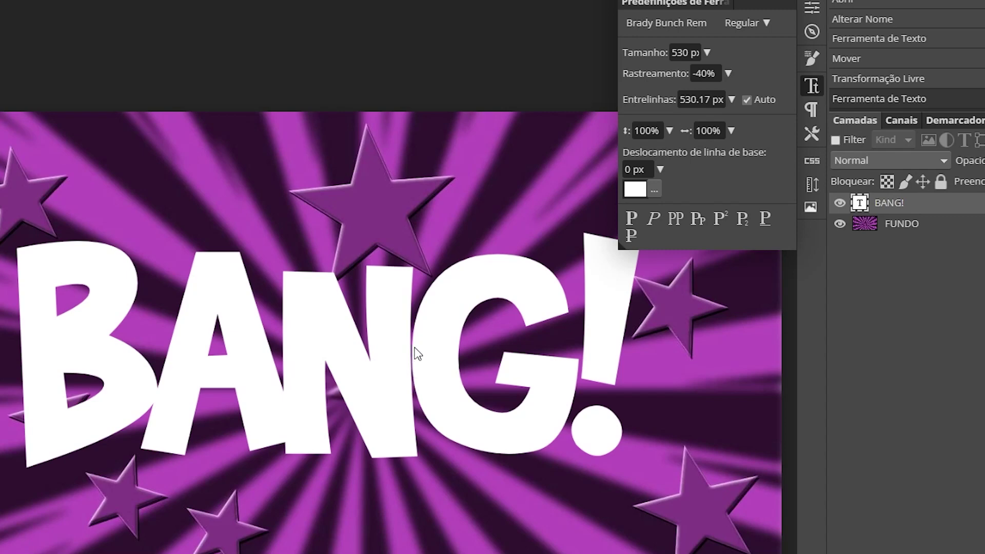
pyautogui.click(717, 73)
pyautogui.write('-50')
pyautogui.press('Return')
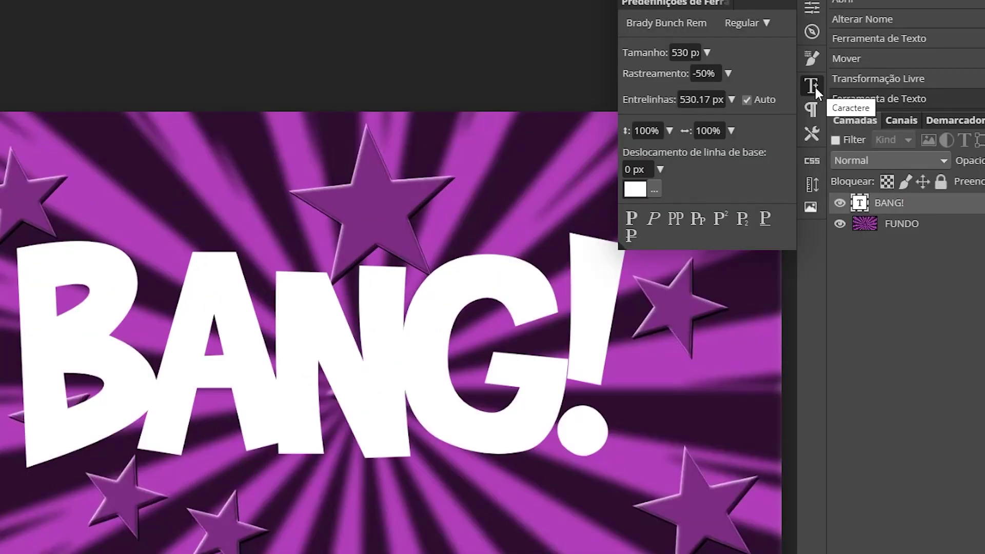
pyautogui.click(814, 86)
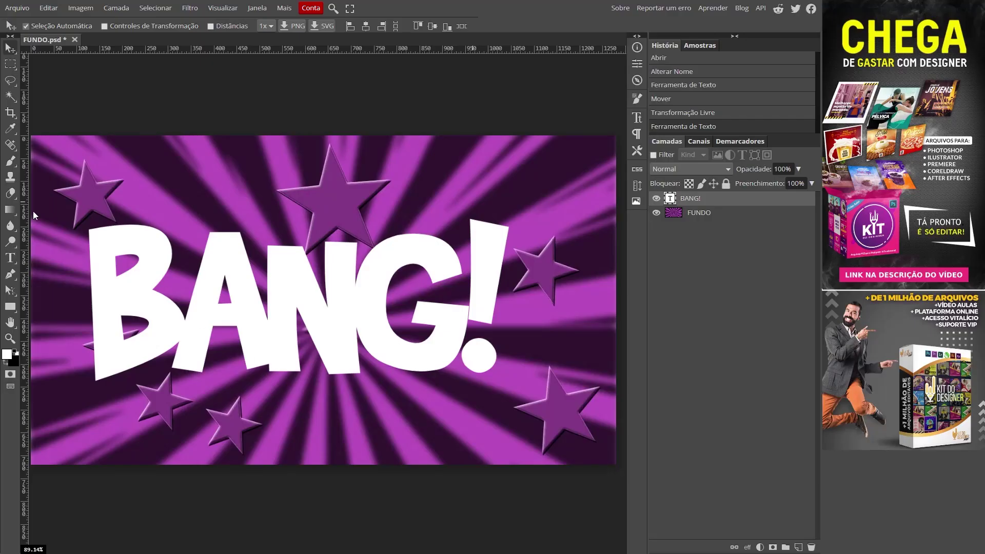
# Warp the BANG! text with the Arco style, set its curvature to 35%, and start adjusting the horizontal distortion
pyautogui.click(10, 258)
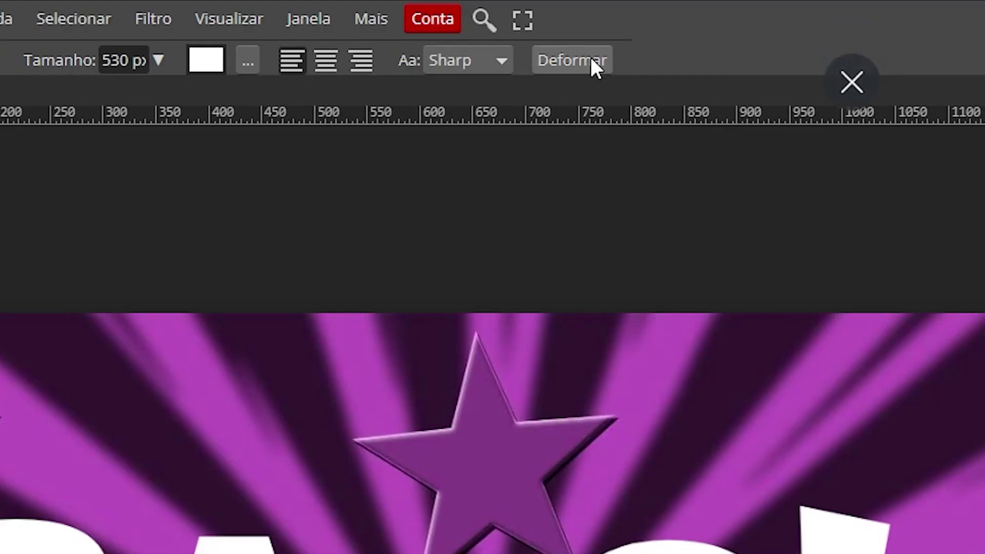
pyautogui.click(591, 60)
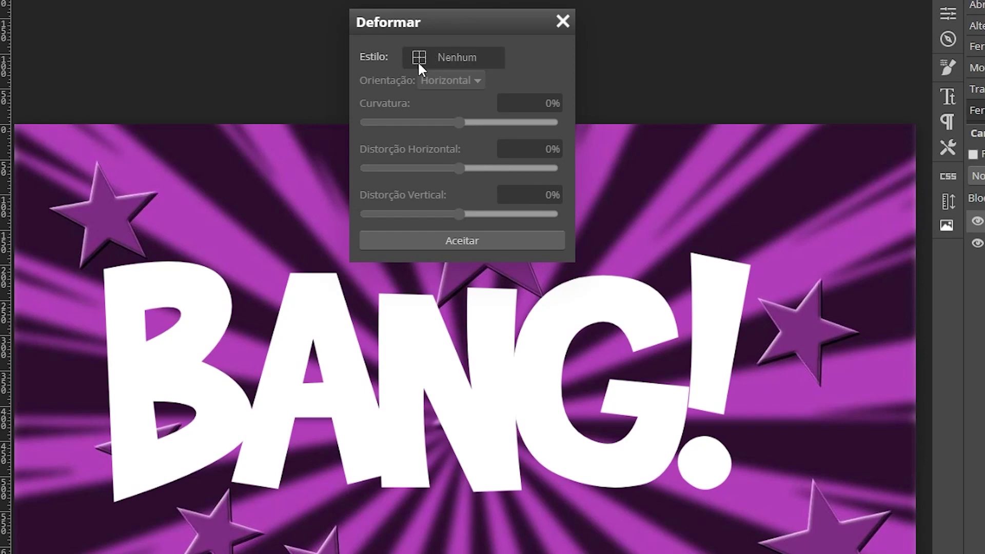
pyautogui.click(454, 57)
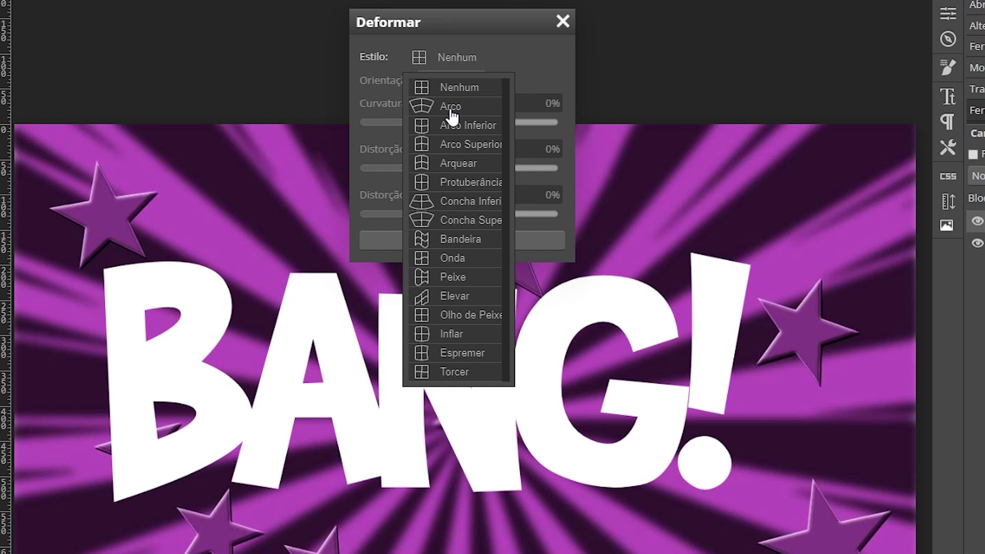
pyautogui.click(452, 108)
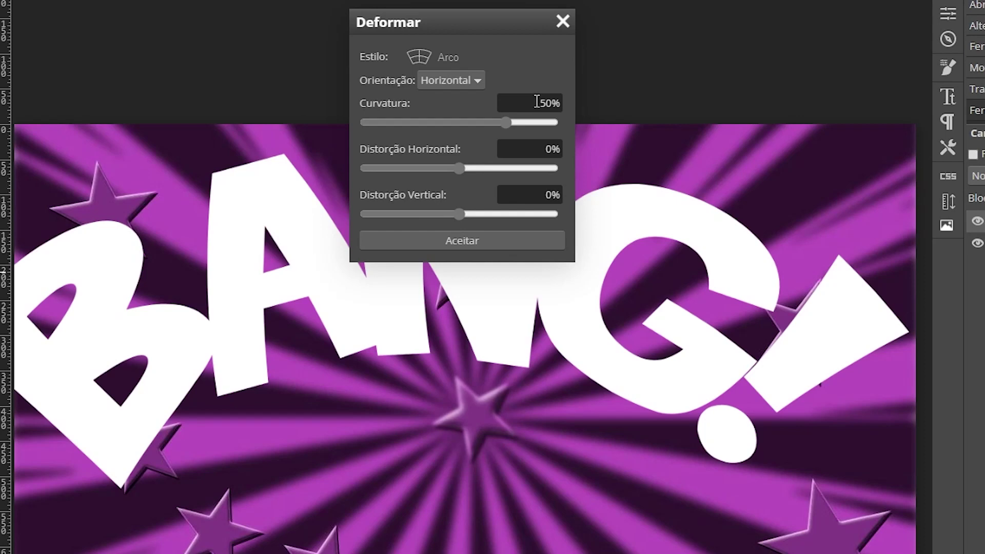
pyautogui.moveTo(535, 101); pyautogui.dragTo(563, 101)
pyautogui.write('30')
pyautogui.press('Return')
pyautogui.write('35')
pyautogui.press('Return')
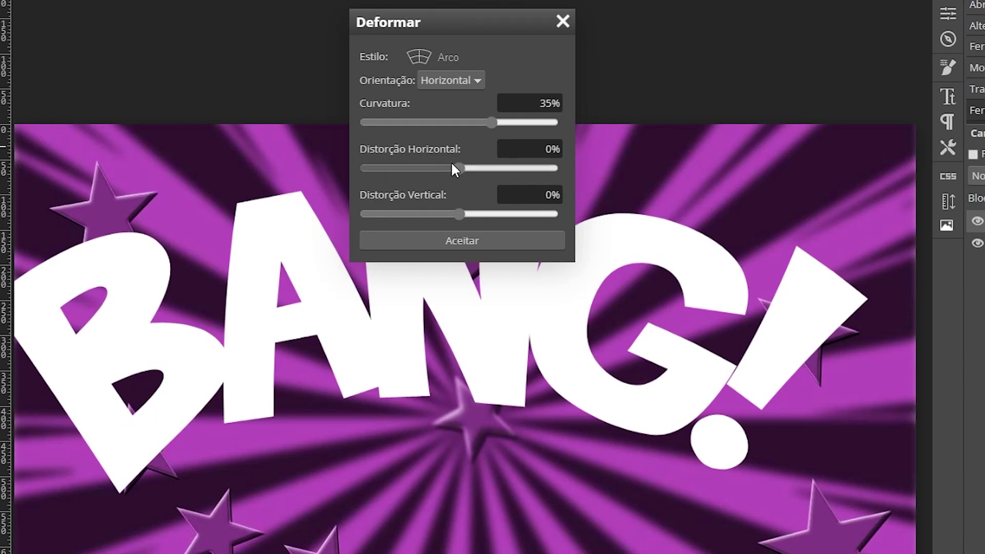
pyautogui.click(539, 149)
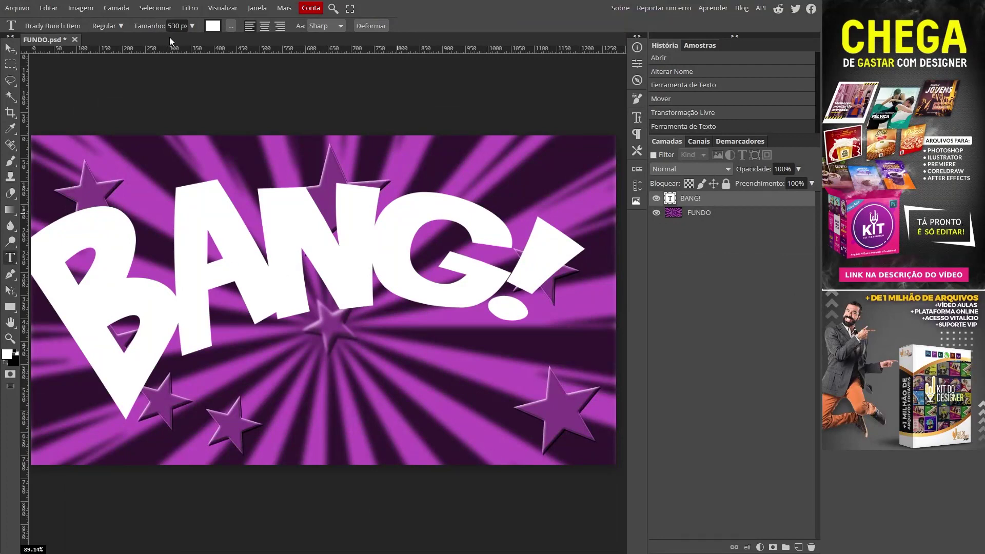
# Move the warped BANG! text so it is centred horizontally on the canvas
pyautogui.click(10, 48)
pyautogui.moveTo(294, 253); pyautogui.dragTo(320, 260)
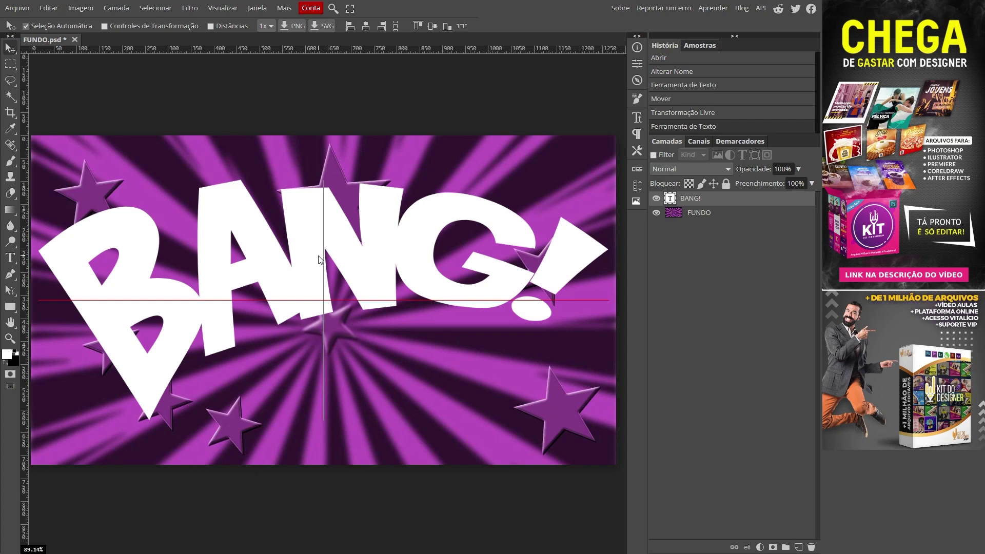
pyautogui.moveTo(320, 260); pyautogui.dragTo(320, 260)
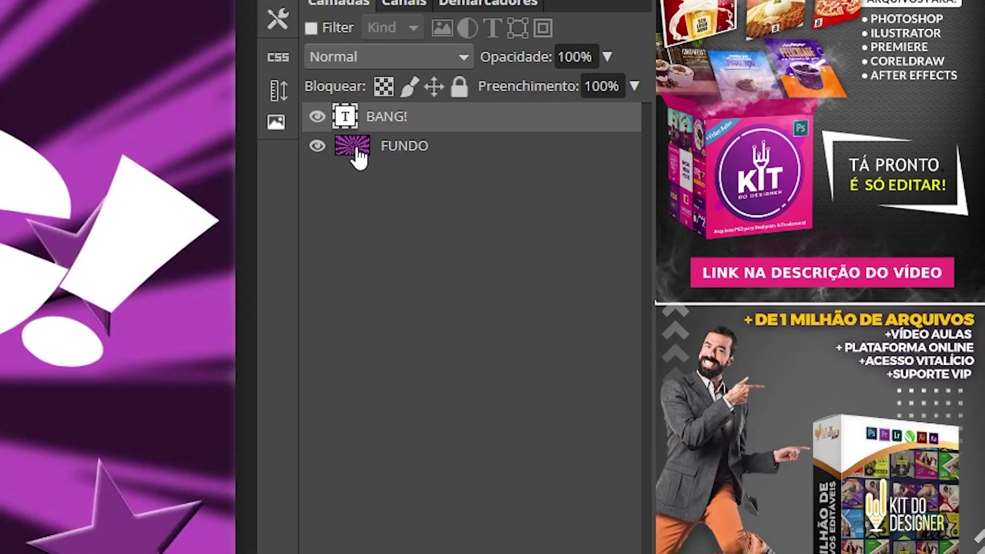
# Duplicate the FUNDO layer and place the copy above the BANG! text layer
pyautogui.click(675, 216)
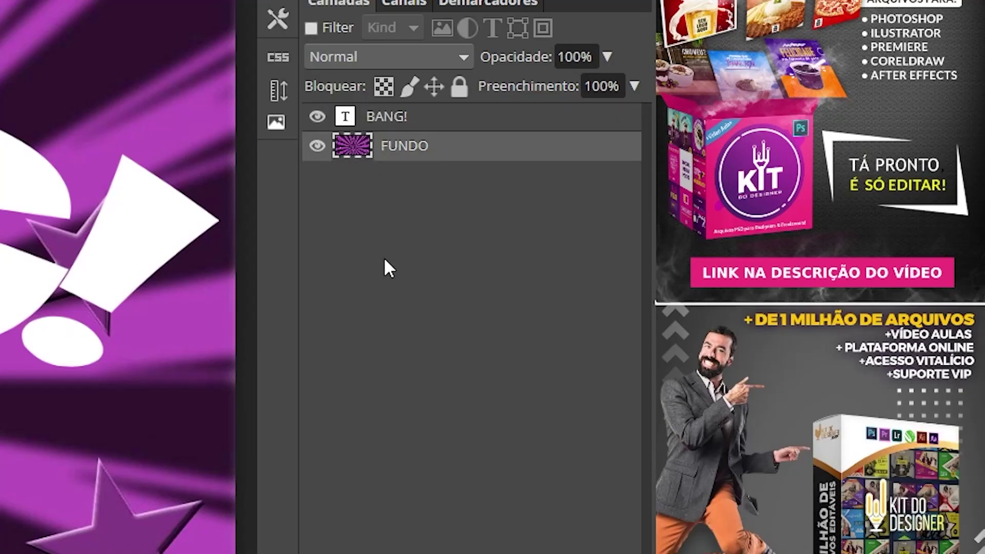
pyautogui.hotkey('ctrl', 'j')
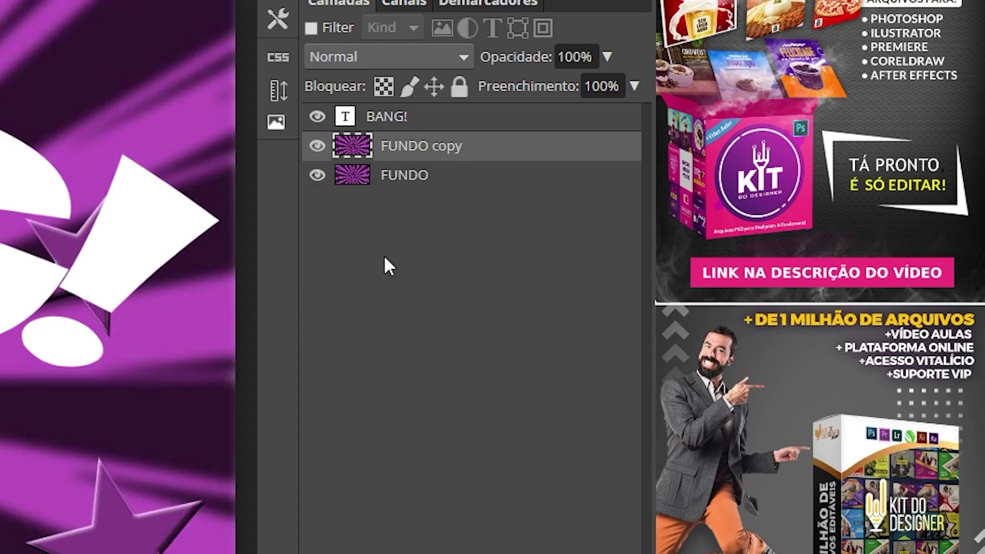
pyautogui.moveTo(352, 148); pyautogui.dragTo(347, 115)
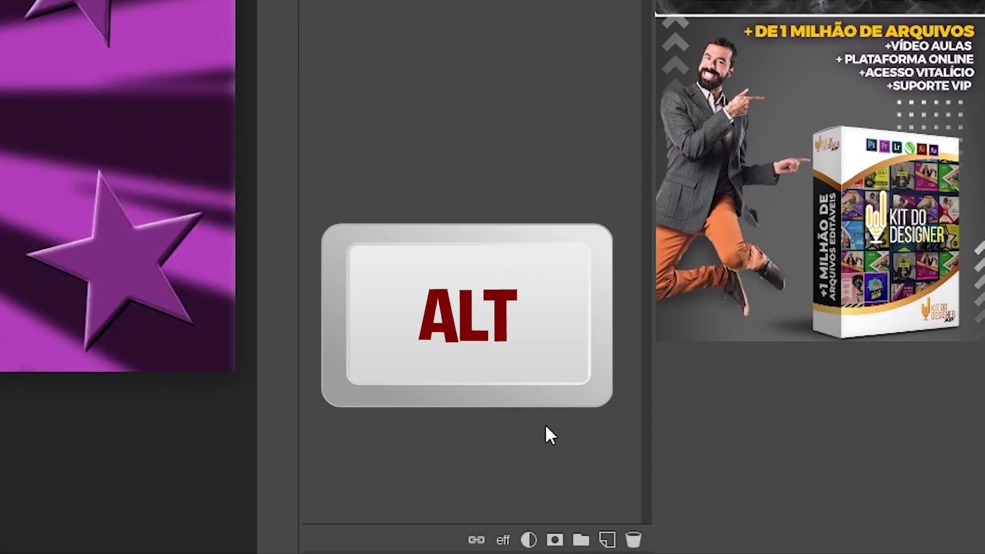
# Add a black mask to the FUNDO copy layer and lock the BANG! text layer
pyautogui.keyDown('alt'); pyautogui.click(555, 540); pyautogui.keyUp('alt')
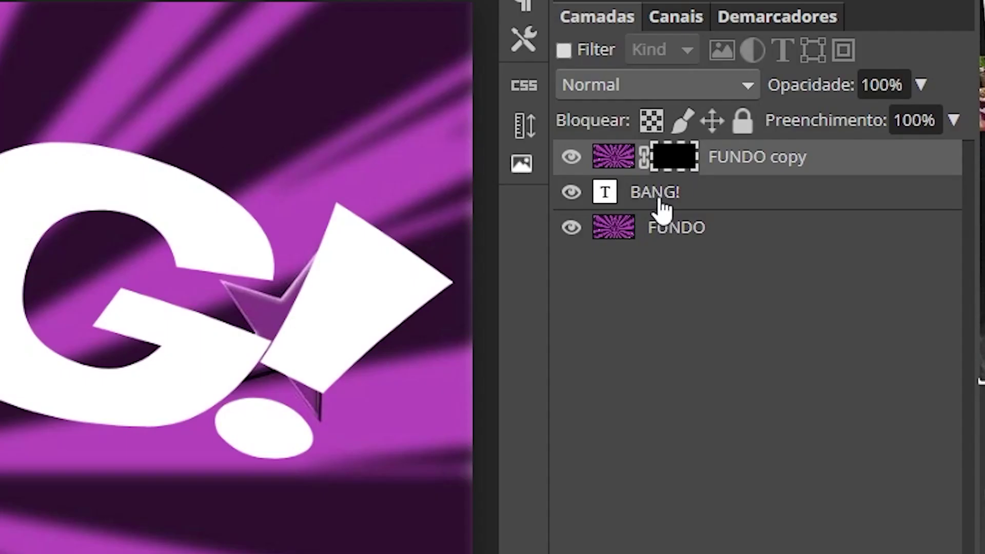
pyautogui.click(662, 204)
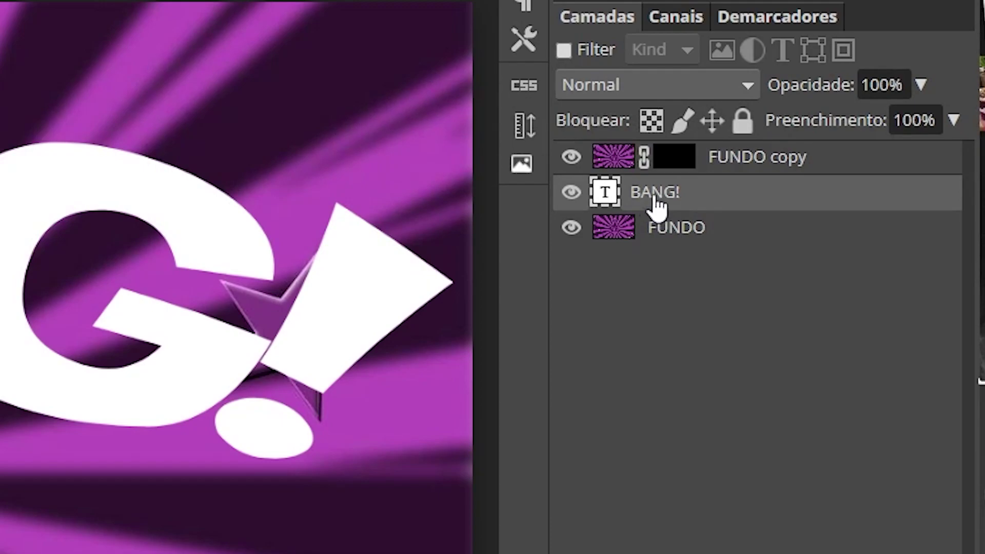
pyautogui.click(743, 123)
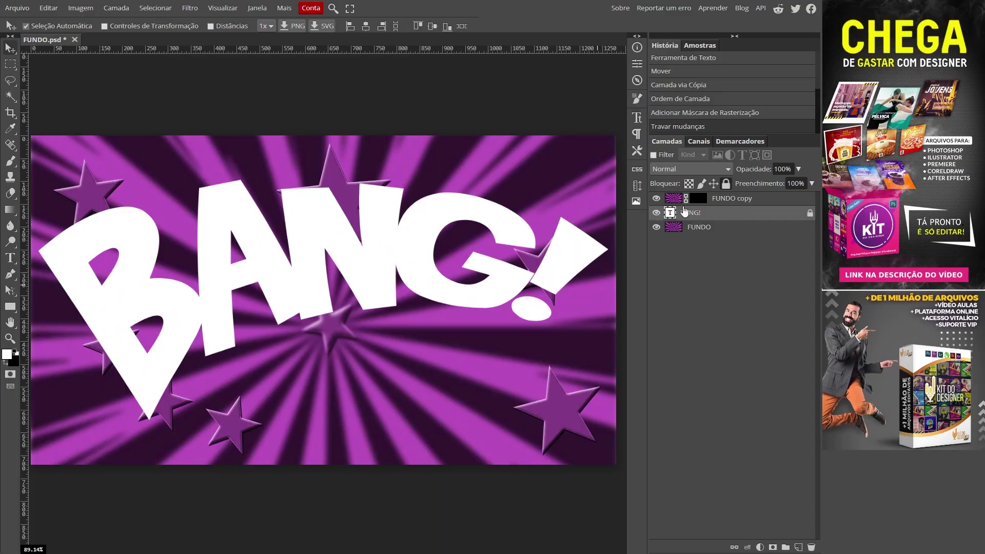
# Lower the BANG! layer's opacity to 19% so the central star shows through the lettering
pyautogui.click(697, 200)
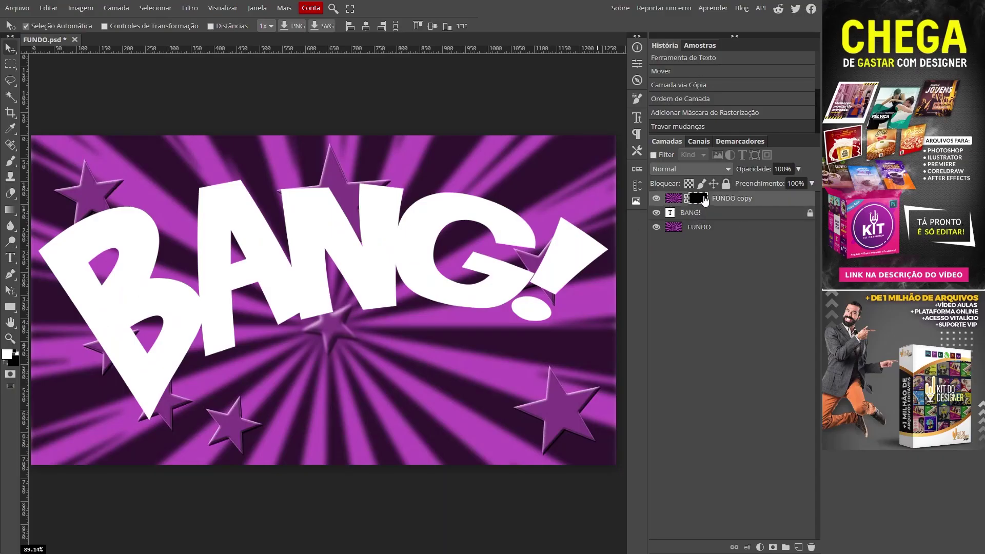
pyautogui.moveTo(327, 225); pyautogui.dragTo(377, 313)
pyautogui.click(798, 169)
pyautogui.moveTo(801, 183); pyautogui.dragTo(765, 185)
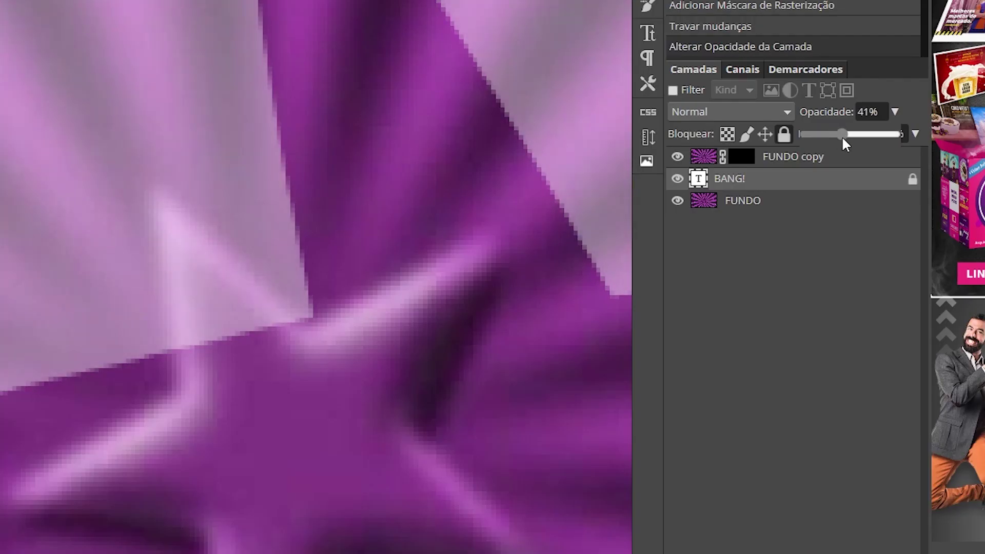
pyautogui.moveTo(841, 136); pyautogui.dragTo(823, 137)
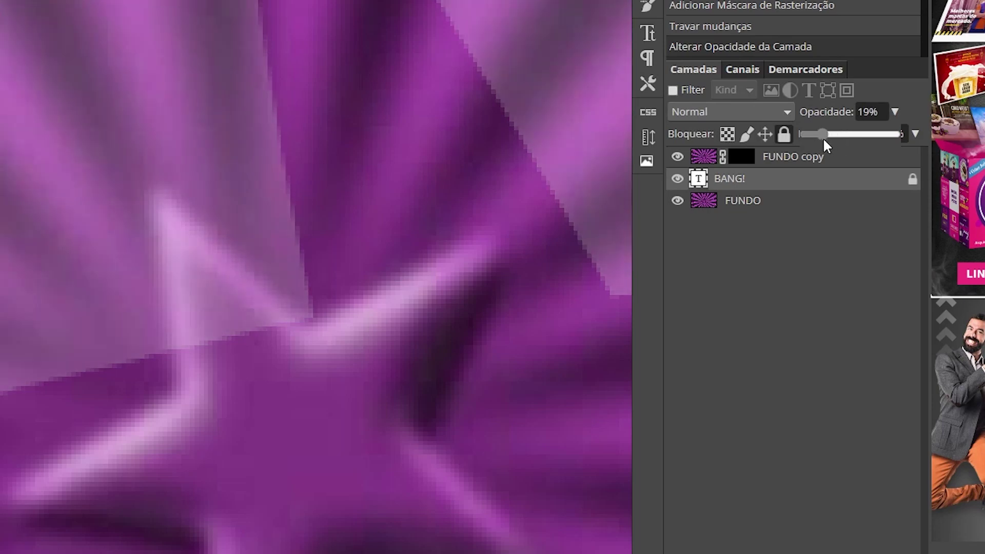
# Target the FUNDO copy layer's mask and set up the Brush with white as the foreground colour
pyautogui.click(743, 159)
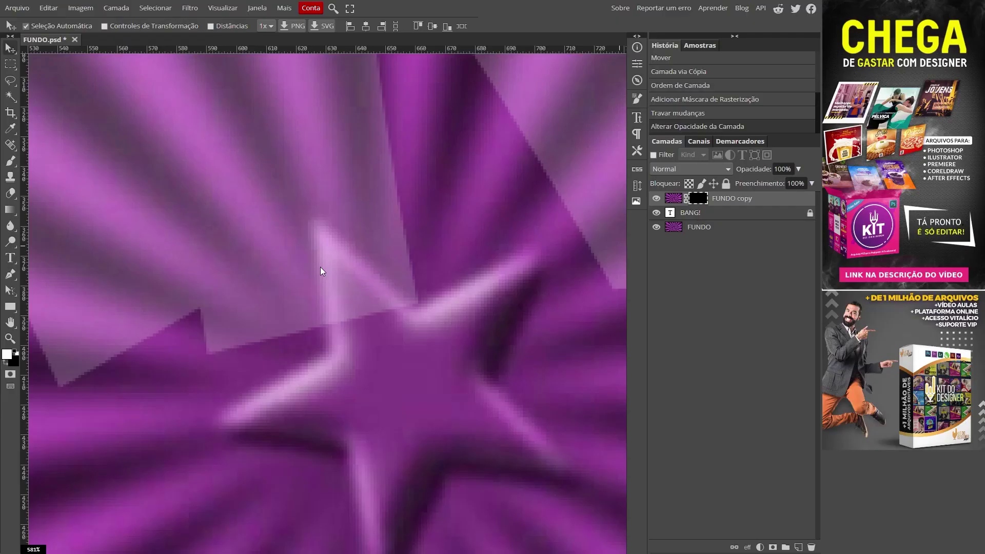
pyautogui.press('b')
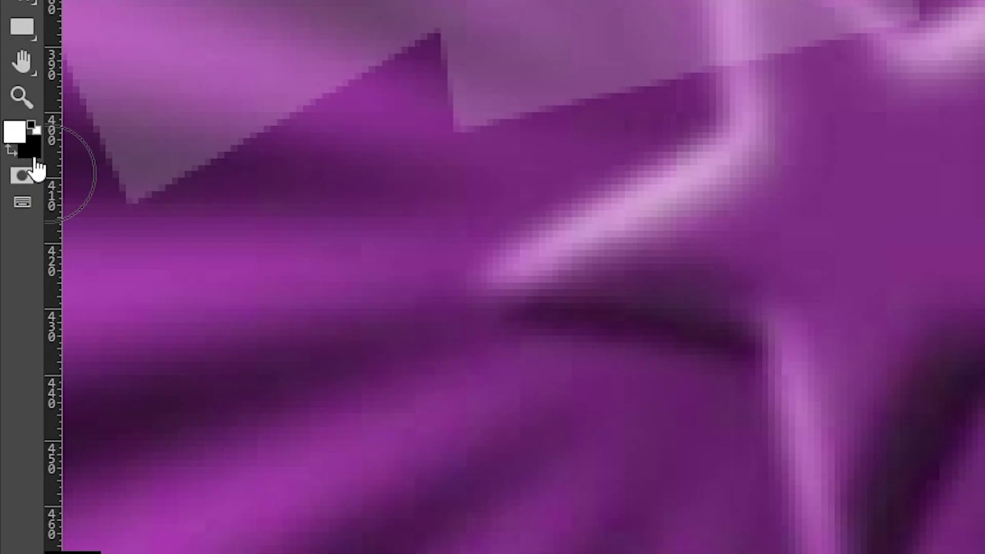
pyautogui.click(10, 150)
pyautogui.click(11, 150)
pyautogui.click(12, 150)
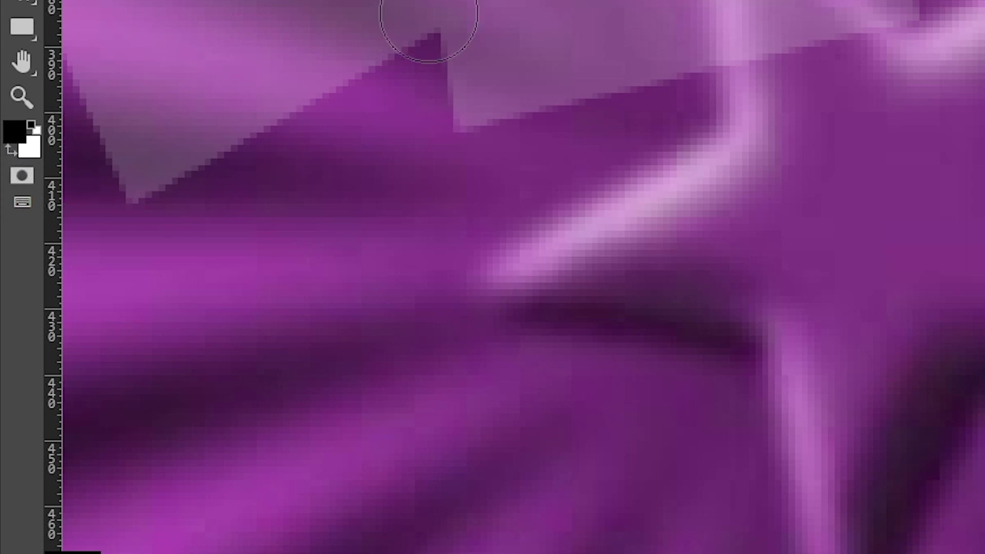
pyautogui.click(9, 150)
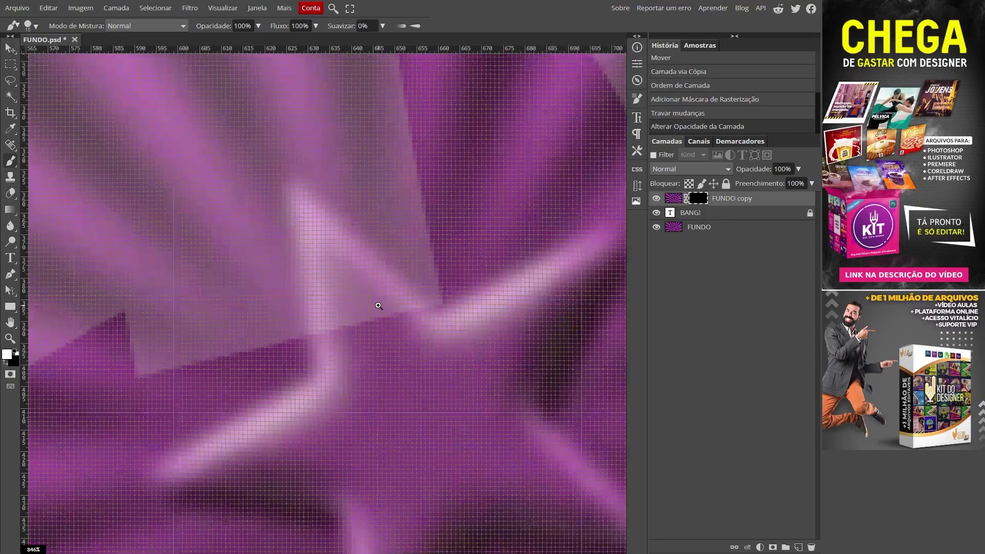
# Paint white on the FUNDO copy mask with a smaller brush over the upper point of the central star
pyautogui.scroll(3, 379, 306)
pyautogui.moveTo(390, 309); pyautogui.dragTo(369, 309)
pyautogui.press('[')
pyautogui.press('[')
pyautogui.press('[')
pyautogui.moveTo(368, 297)
pyautogui.mouseDown()
pyautogui.moveTo(403, 309)
pyautogui.moveTo(357, 311)
pyautogui.moveTo(336, 252)
pyautogui.moveTo(402, 301)
pyautogui.mouseUp()
pyautogui.hotkey('ctrl', 'space')
pyautogui.moveTo(292, 177)
pyautogui.mouseDown()
pyautogui.moveTo(319, 178)
pyautogui.moveTo(294, 180)
pyautogui.moveTo(318, 177)
pyautogui.moveTo(300, 172)
pyautogui.mouseUp()
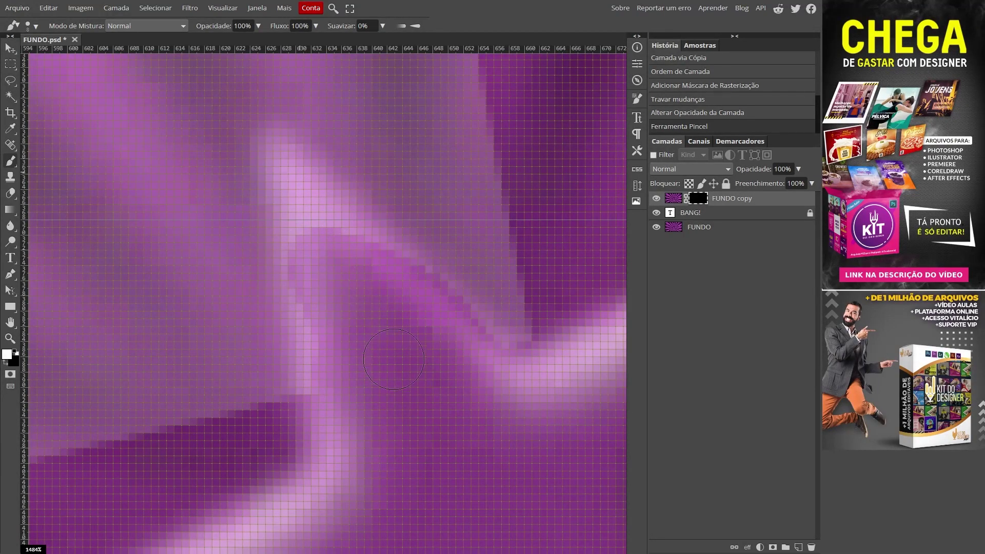
# Turn off the pixel grid display
pyautogui.click(223, 8)
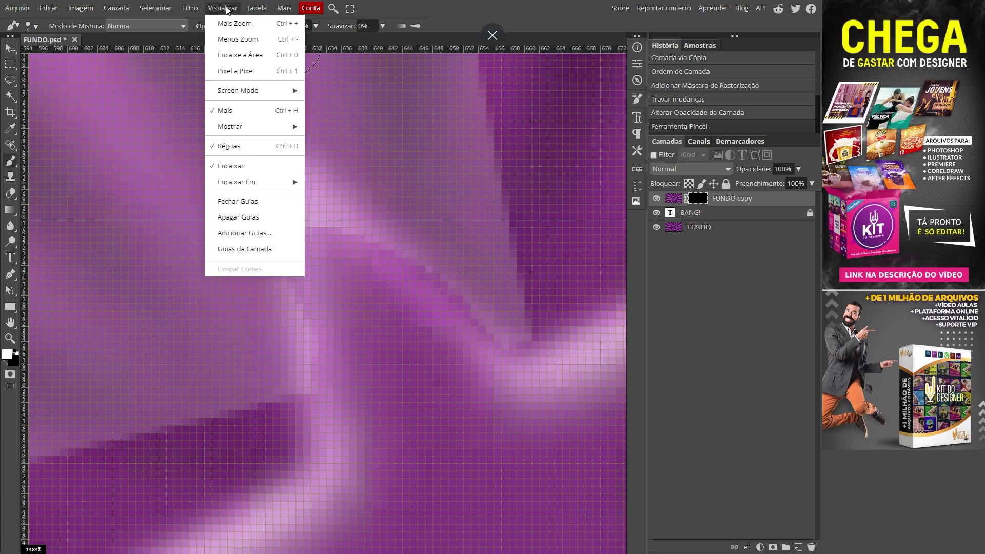
pyautogui.moveTo(248, 128)
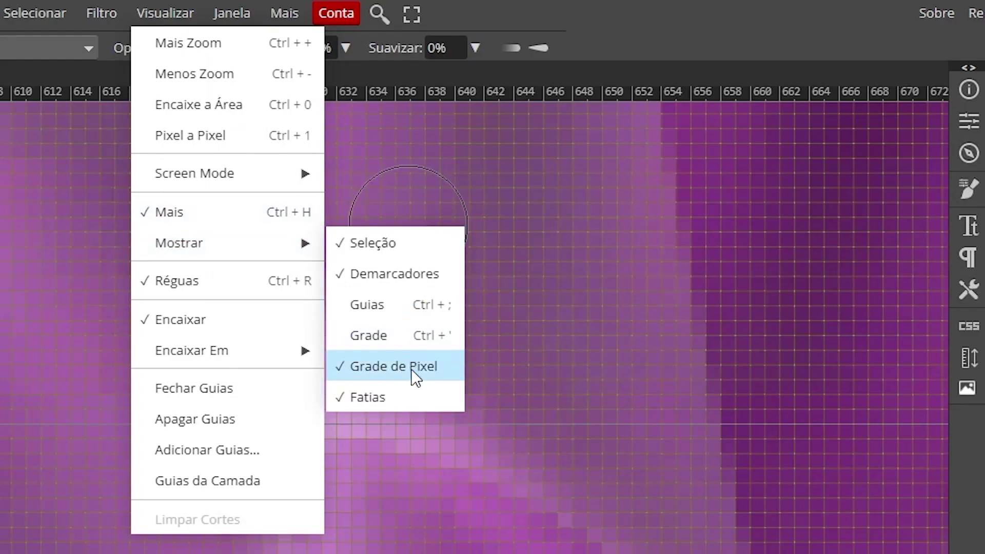
pyautogui.click(390, 368)
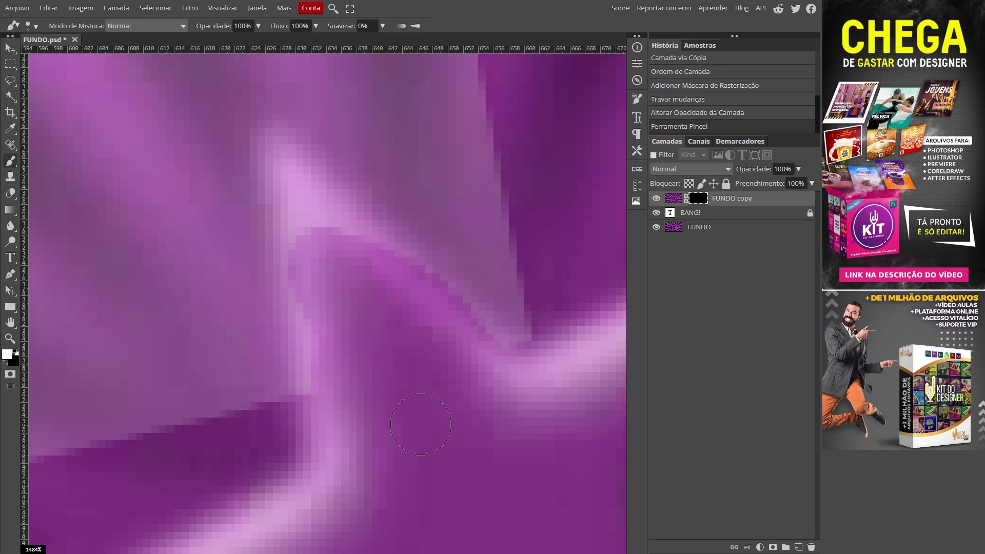
# Extend the white mask painting to the tip of the central star, then refine its edges with the brush flow at 10%
pyautogui.moveTo(421, 425)
pyautogui.mouseDown()
pyautogui.moveTo(315, 259)
pyautogui.moveTo(288, 169)
pyautogui.moveTo(297, 260)
pyautogui.moveTo(275, 152)
pyautogui.moveTo(318, 209)
pyautogui.moveTo(308, 253)
pyautogui.mouseUp()
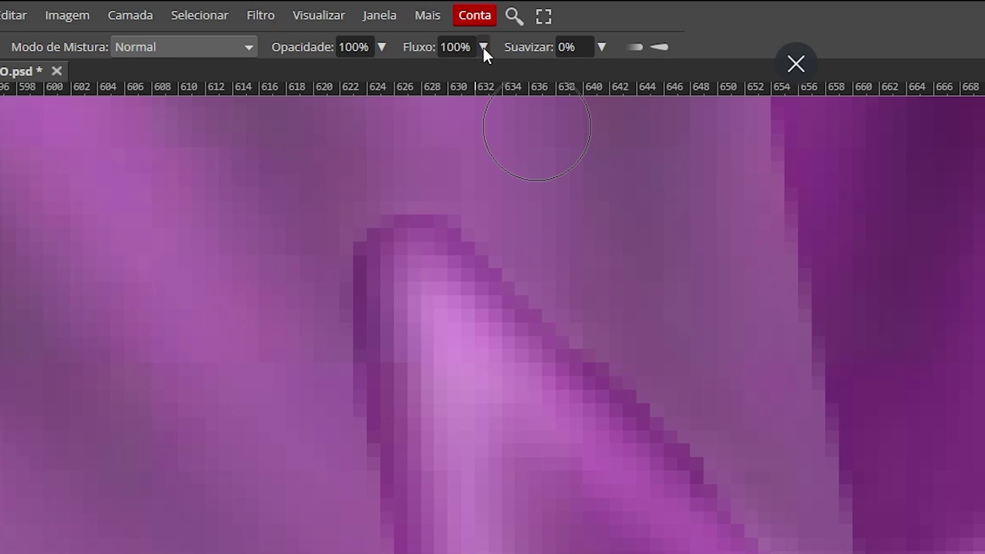
pyautogui.click(316, 26)
pyautogui.moveTo(305, 41); pyautogui.dragTo(278, 41)
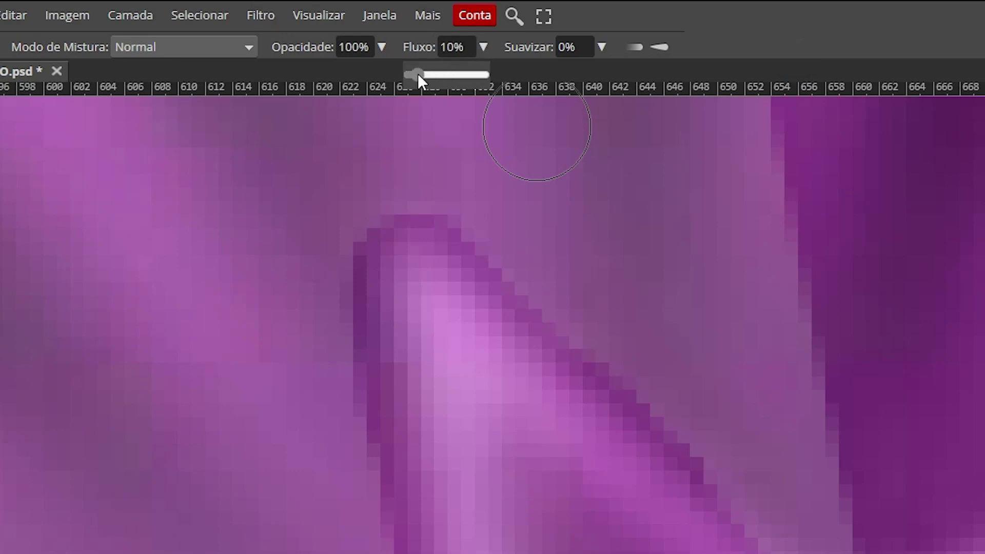
pyautogui.moveTo(682, 548); pyautogui.dragTo(590, 415)
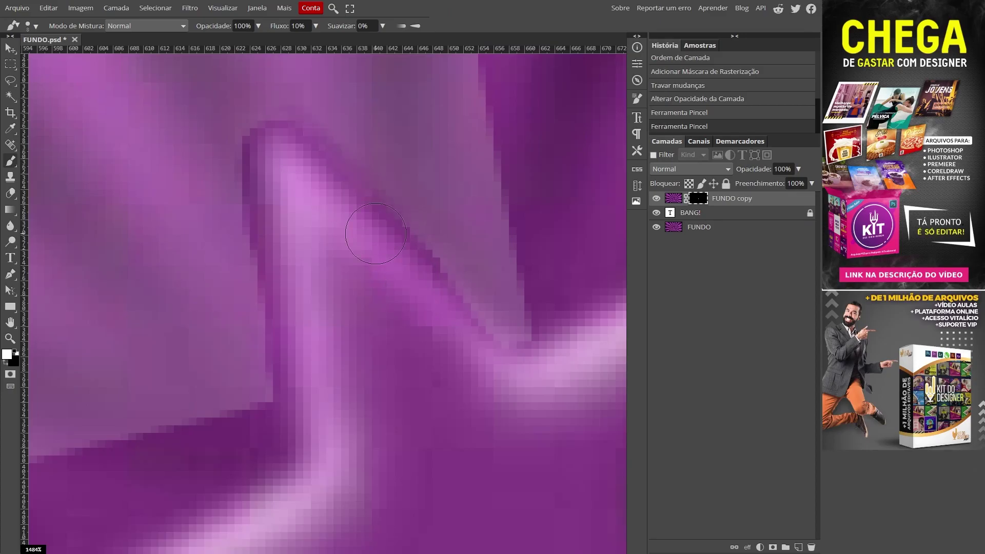
pyautogui.moveTo(375, 233)
pyautogui.mouseDown()
pyautogui.moveTo(282, 178)
pyautogui.moveTo(281, 167)
pyautogui.mouseUp()
pyautogui.moveTo(281, 166)
pyautogui.mouseDown()
pyautogui.moveTo(308, 316)
pyautogui.moveTo(311, 405)
pyautogui.moveTo(329, 418)
pyautogui.mouseUp()
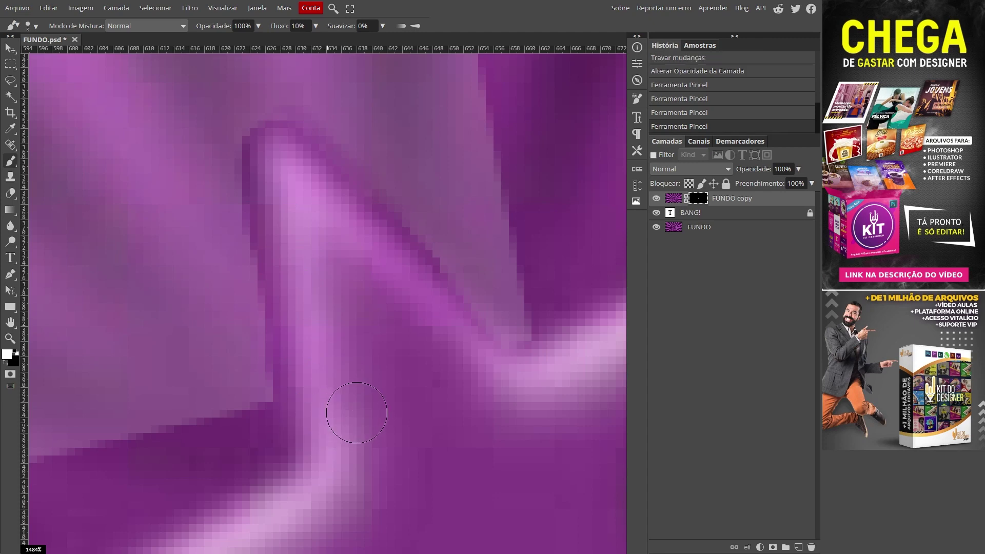
# Restore the BANG! layer's opacity to 100% and rasterize the layer
pyautogui.click(693, 218)
pyautogui.click(799, 169)
pyautogui.moveTo(752, 183); pyautogui.dragTo(801, 183)
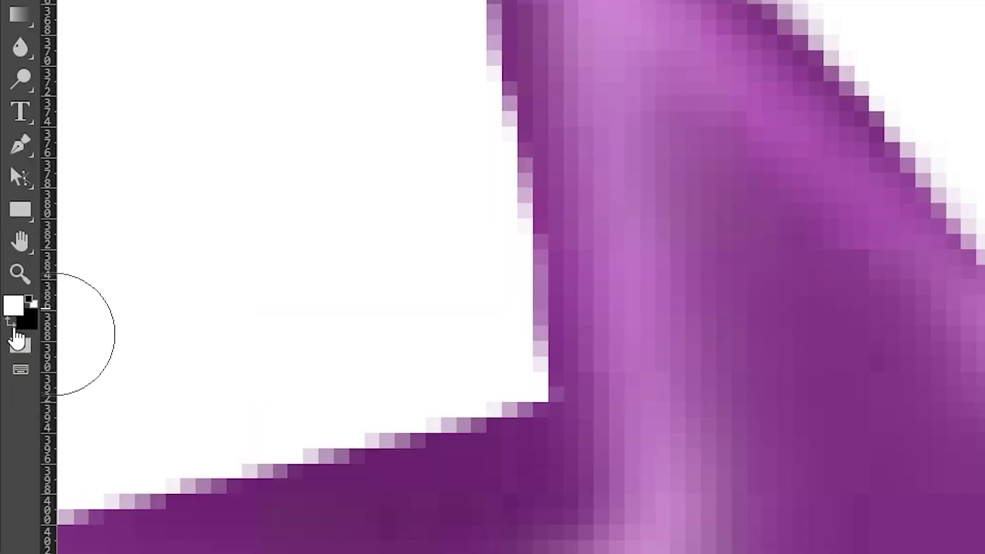
# Paint black on the FUNDO copy mask to remove the excess background around the central star's tip
pyautogui.click(5, 364)
pyautogui.click(13, 325)
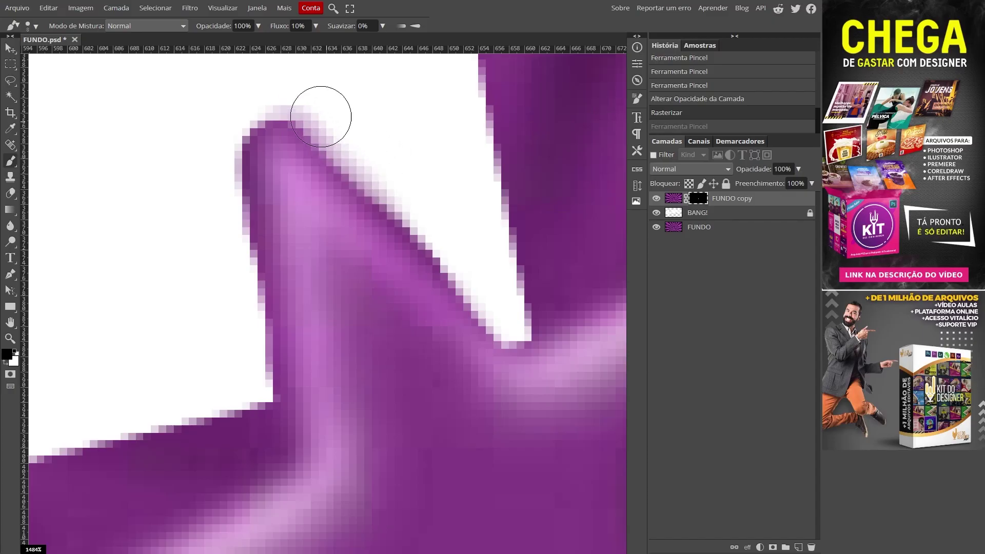
pyautogui.moveTo(321, 117)
pyautogui.mouseDown()
pyautogui.moveTo(409, 178)
pyautogui.moveTo(308, 83)
pyautogui.moveTo(435, 208)
pyautogui.moveTo(299, 85)
pyautogui.moveTo(390, 158)
pyautogui.moveTo(263, 78)
pyautogui.moveTo(211, 205)
pyautogui.moveTo(204, 140)
pyautogui.moveTo(299, 79)
pyautogui.moveTo(260, 86)
pyautogui.moveTo(369, 147)
pyautogui.moveTo(457, 251)
pyautogui.moveTo(418, 182)
pyautogui.moveTo(352, 118)
pyautogui.moveTo(404, 187)
pyautogui.moveTo(310, 94)
pyautogui.mouseUp()
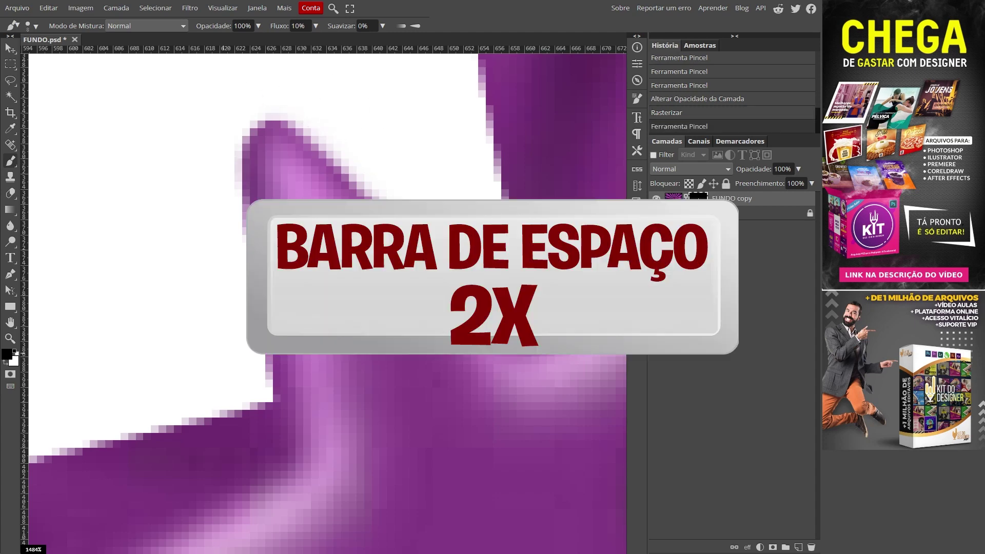
pyautogui.press('space')
pyautogui.press('space')
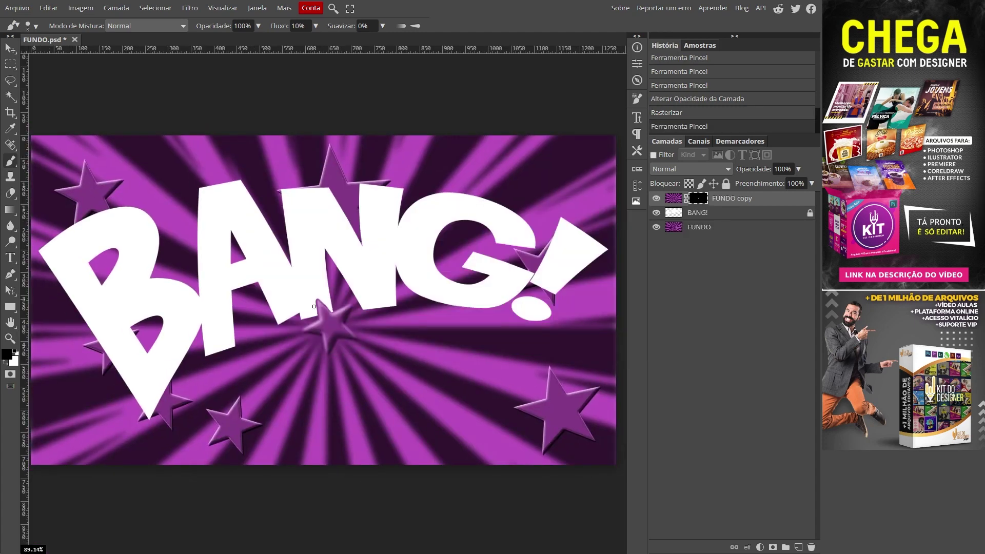
# Touch up the mask along both edges of the central star's upper point, redoing one stroke
pyautogui.moveTo(317, 318); pyautogui.dragTo(388, 321)
pyautogui.moveTo(292, 150); pyautogui.dragTo(306, 284)
pyautogui.hotkey('ctrl', 'z')
pyautogui.moveTo(299, 211); pyautogui.dragTo(307, 283)
pyautogui.moveTo(396, 202); pyautogui.dragTo(404, 211)
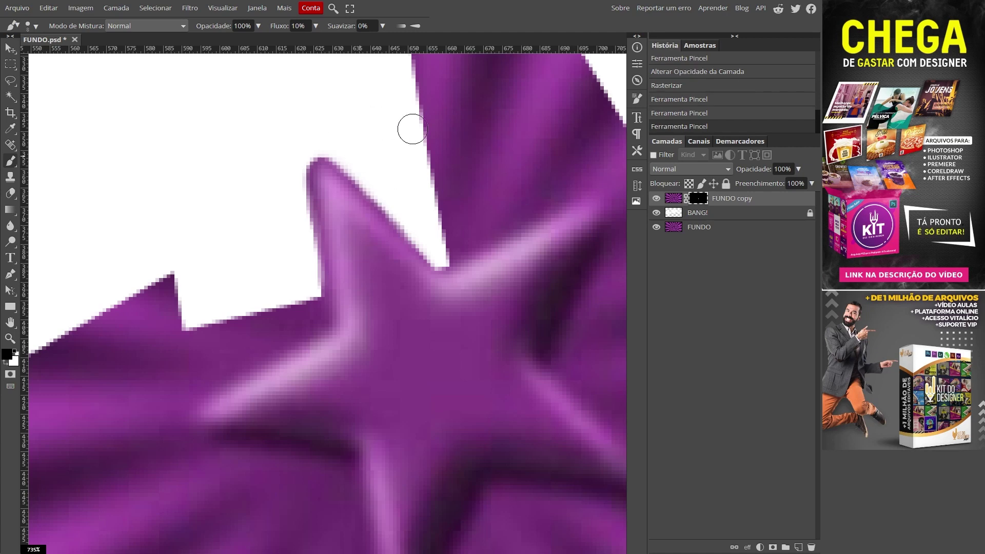
pyautogui.hotkey('ctrl', '0')
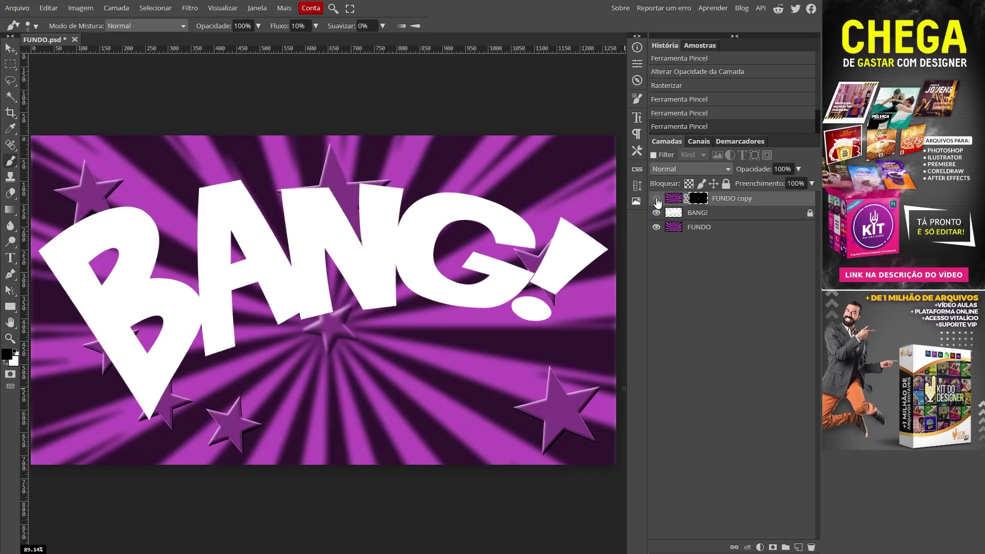
# Hide the BANG! layer and outline the star behind the letter B's left stem with the Polygonal Lasso
pyautogui.click(656, 213)
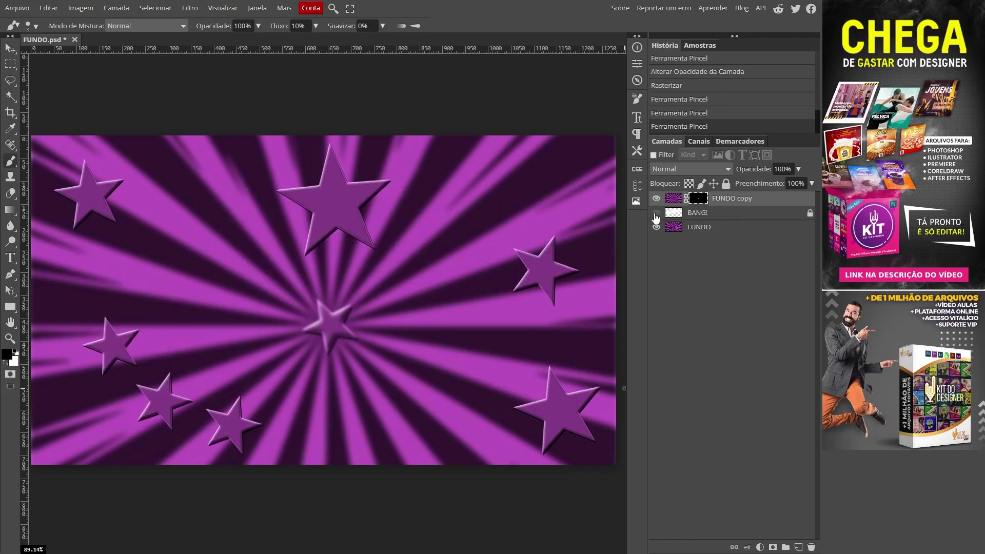
pyautogui.scroll(10, 113, 349)
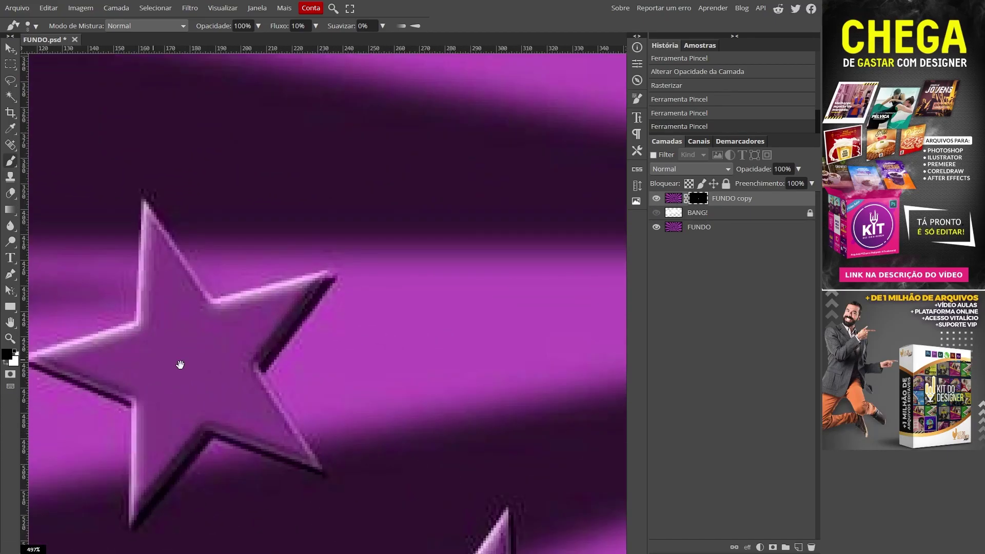
pyautogui.moveTo(180, 364); pyautogui.dragTo(264, 303)
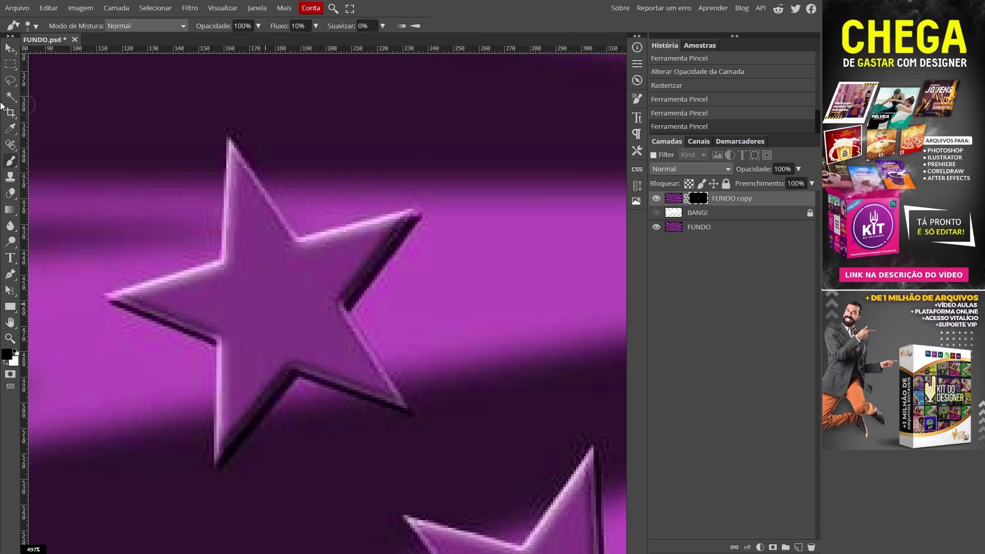
pyautogui.click(11, 81)
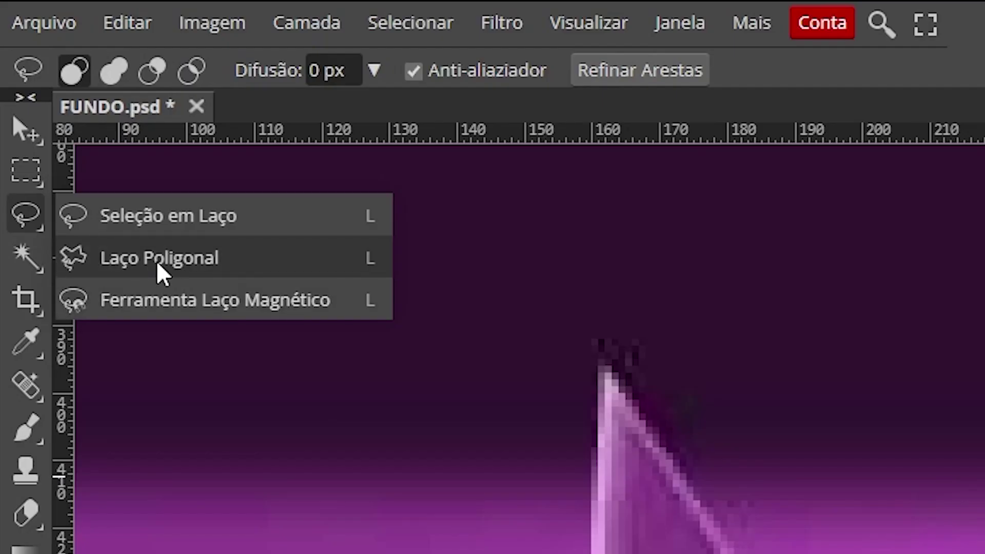
pyautogui.click(193, 265)
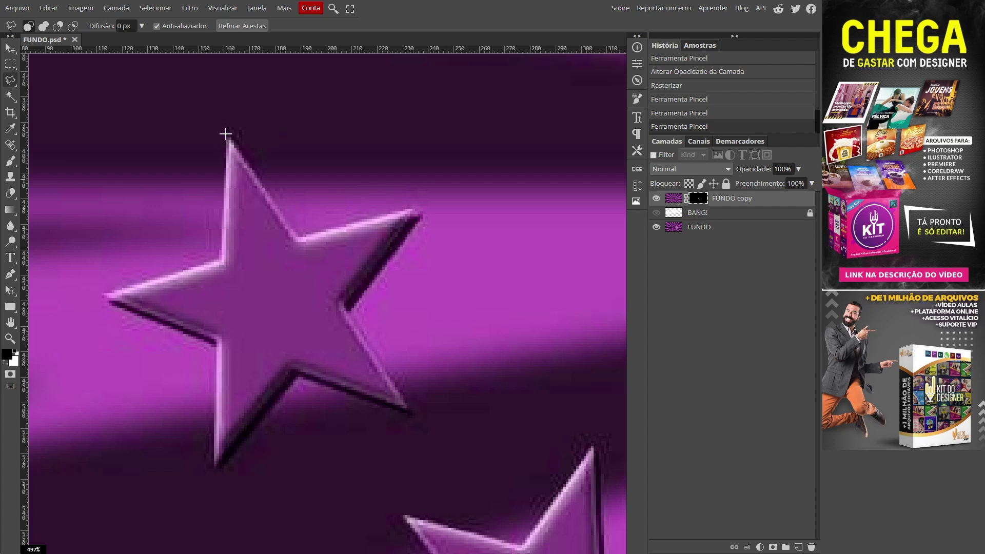
pyautogui.click(299, 239)
pyautogui.click(420, 213)
pyautogui.click(349, 311)
pyautogui.click(297, 376)
pyautogui.click(219, 473)
pyautogui.click(211, 467)
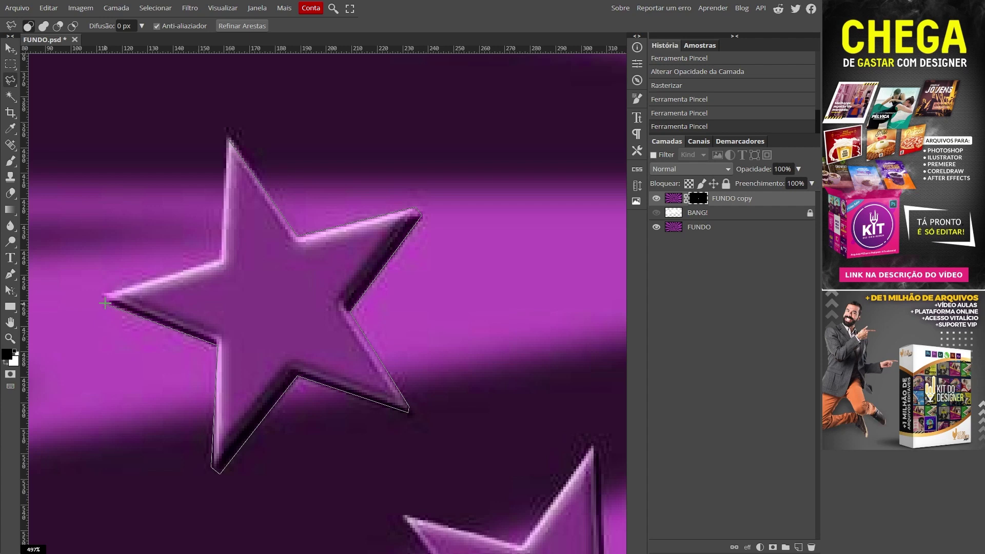
pyautogui.click(219, 259)
pyautogui.click(229, 140)
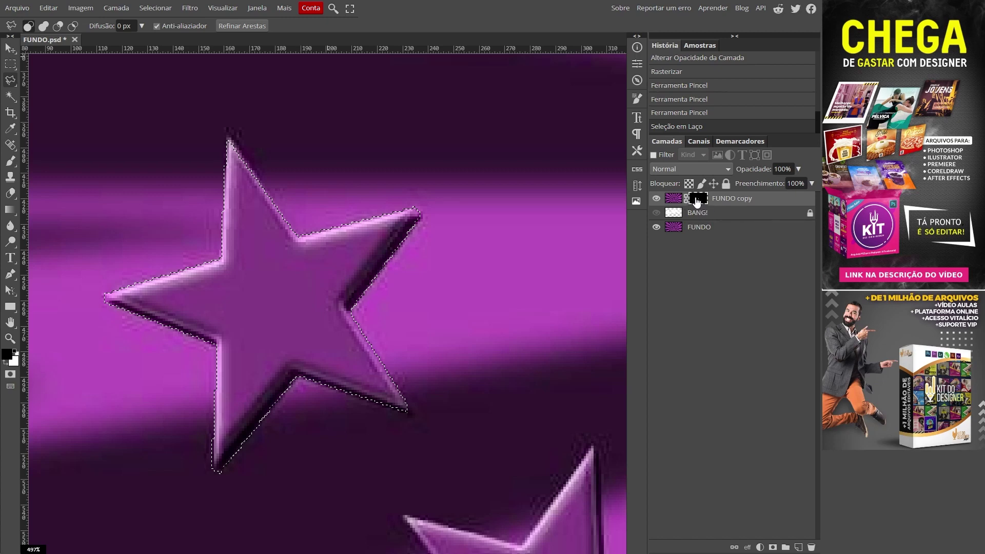
# Show the BANG! layer again and paint white with a larger brush on the FUNDO copy mask inside the star selection
pyautogui.click(10, 161)
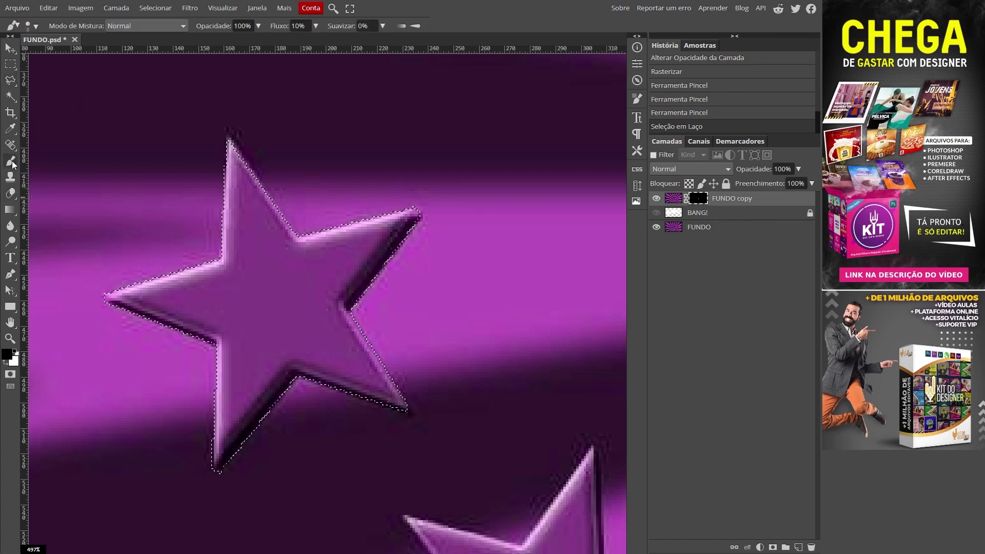
pyautogui.click(657, 212)
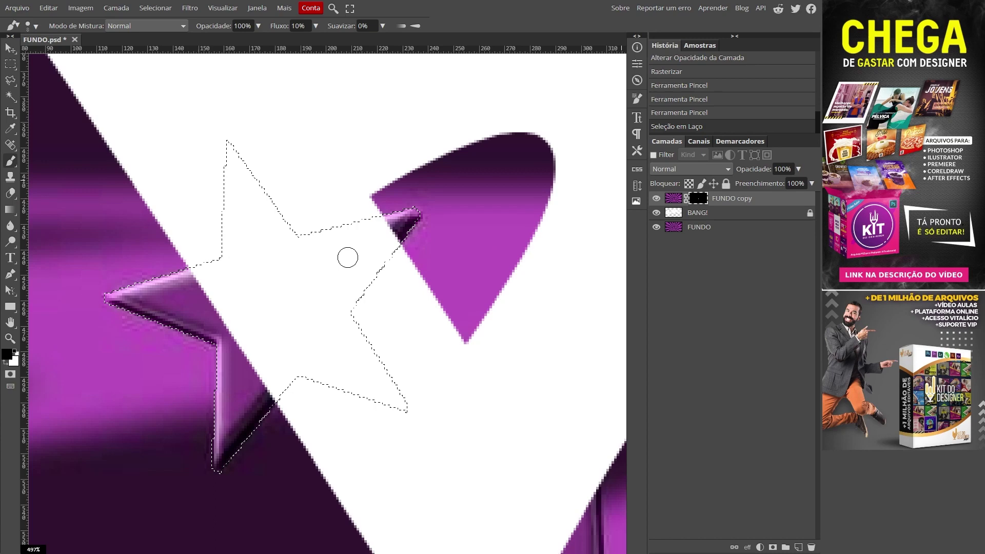
pyautogui.press(']')
pyautogui.press(']')
pyautogui.press(']')
pyautogui.click(264, 299)
pyautogui.click(5, 363)
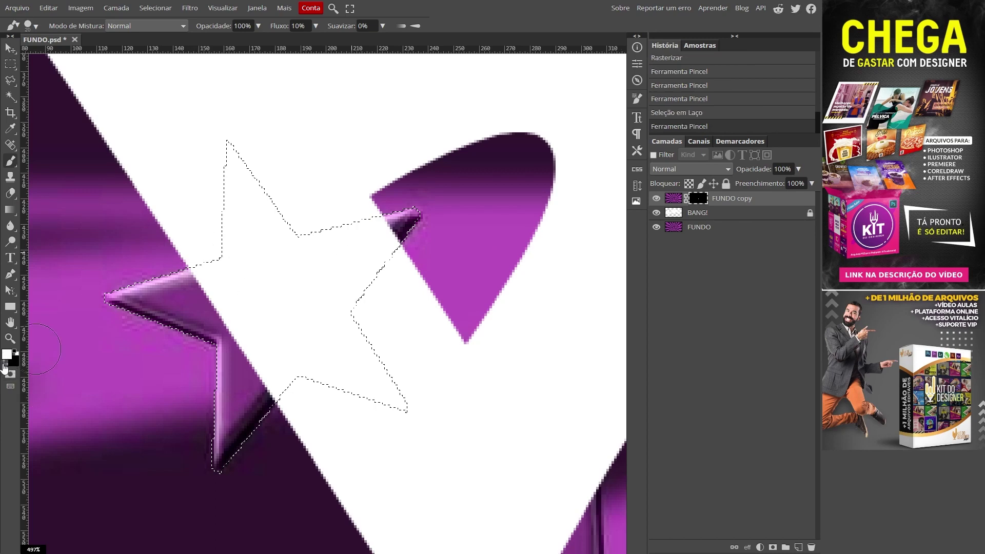
pyautogui.moveTo(300, 262)
pyautogui.mouseDown()
pyautogui.moveTo(286, 271)
pyautogui.moveTo(390, 231)
pyautogui.moveTo(397, 245)
pyautogui.moveTo(337, 306)
pyautogui.mouseUp()
# Paint the rest of the selected star into the mask at 100% brush flow and remove the selection
pyautogui.click(315, 27)
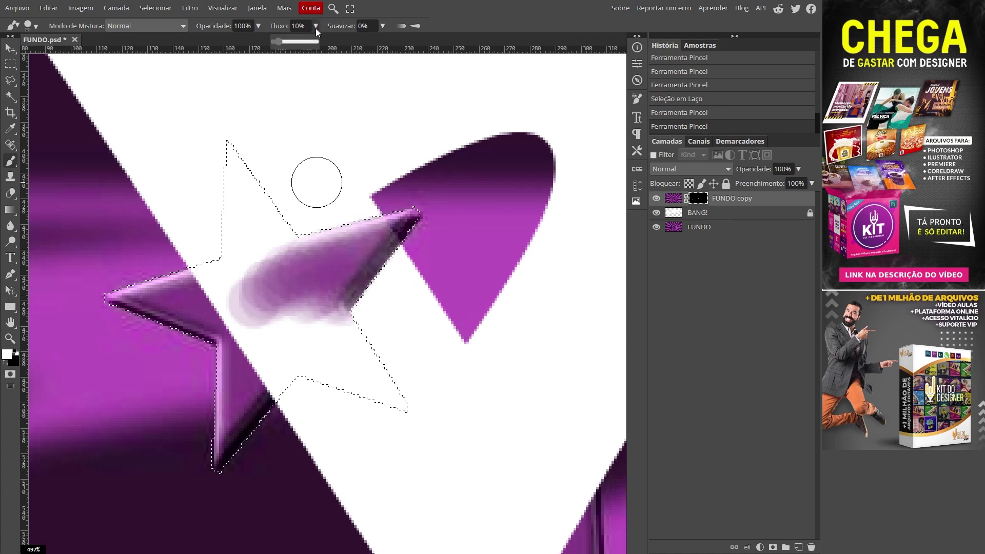
pyautogui.moveTo(275, 308)
pyautogui.mouseDown()
pyautogui.moveTo(256, 225)
pyautogui.moveTo(228, 171)
pyautogui.moveTo(246, 295)
pyautogui.moveTo(233, 416)
pyautogui.moveTo(336, 369)
pyautogui.moveTo(306, 258)
pyautogui.moveTo(285, 364)
pyautogui.moveTo(363, 239)
pyautogui.moveTo(122, 314)
pyautogui.moveTo(287, 272)
pyautogui.mouseUp()
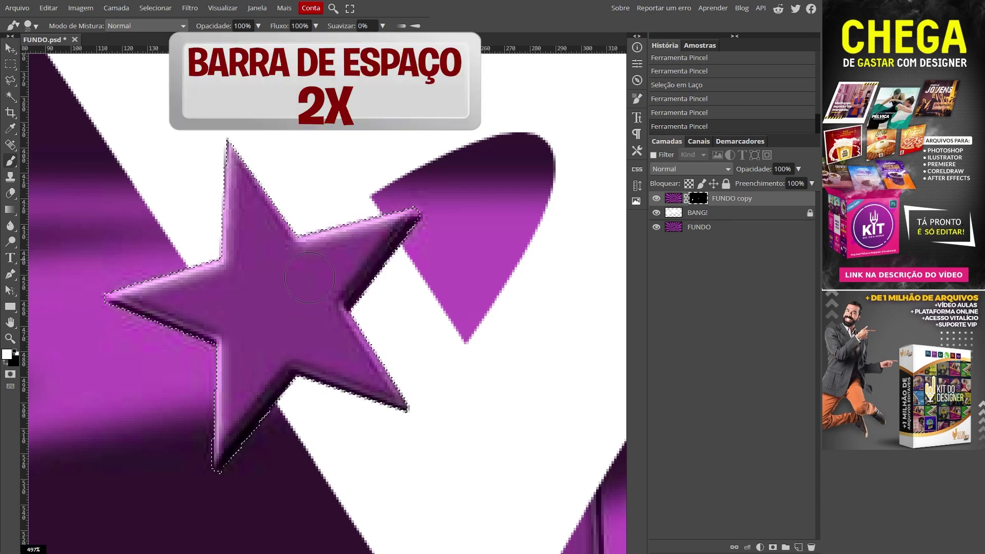
pyautogui.press('space')
pyautogui.press('space')
pyautogui.hotkey('ctrl', 'd')
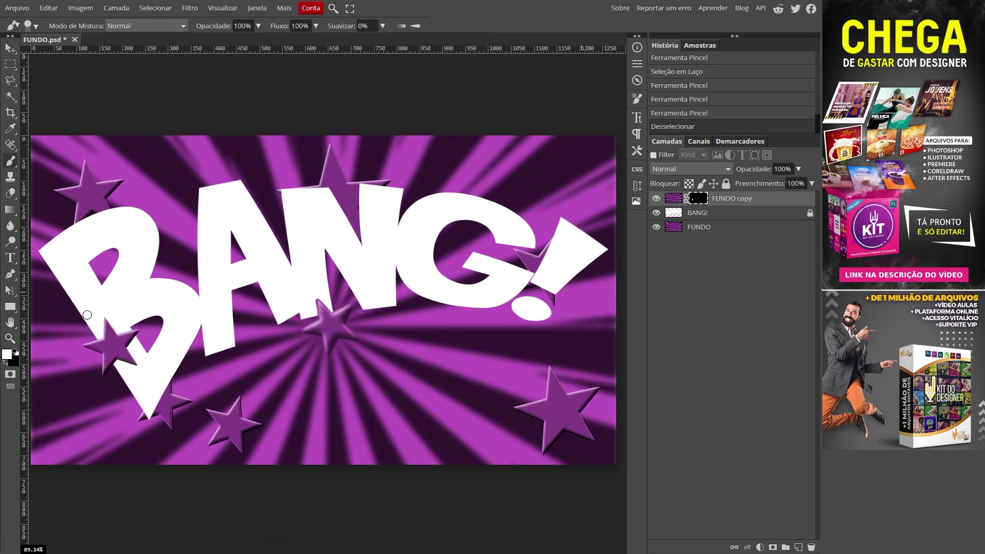
# Unlock the BANG! layer and open its layer style settings
pyautogui.click(710, 215)
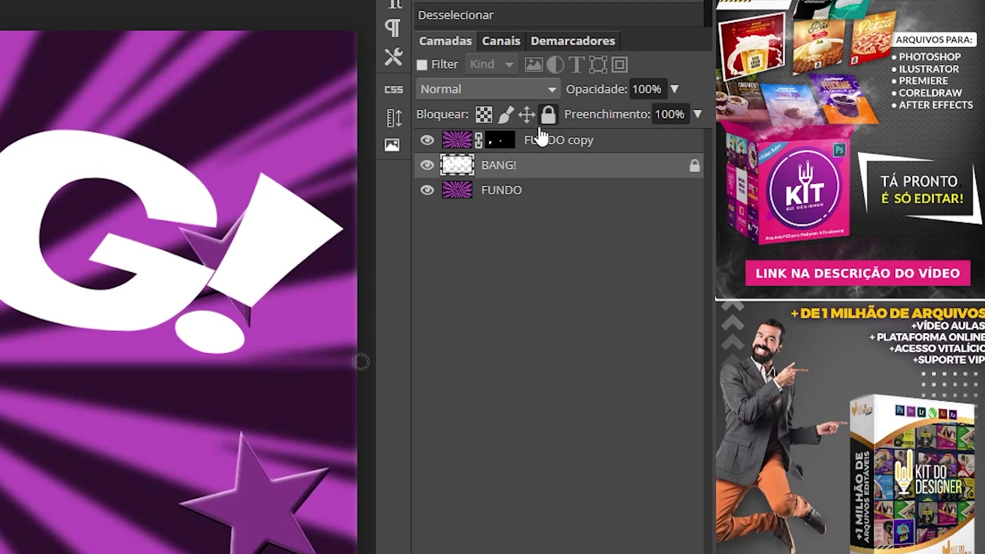
pyautogui.click(549, 113)
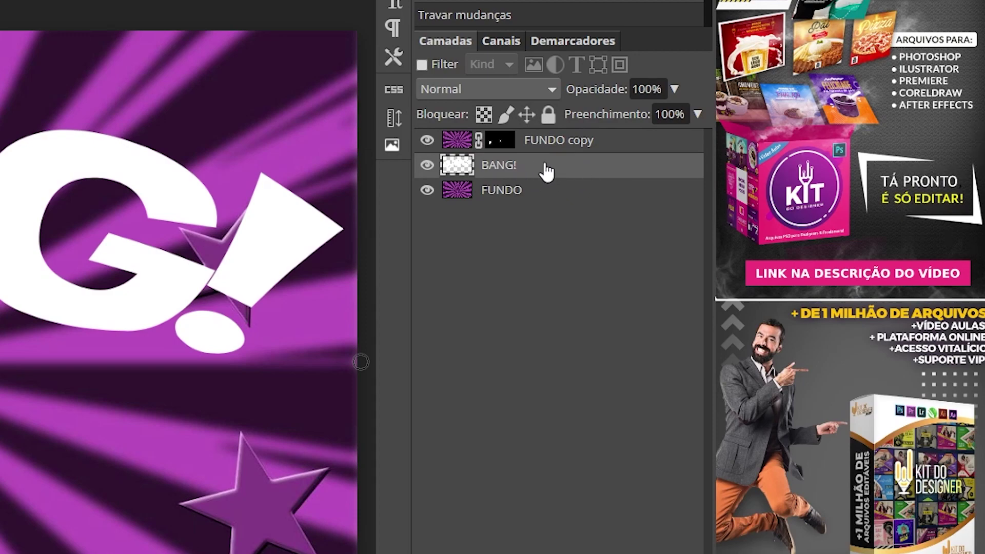
pyautogui.doubleClick(547, 172)
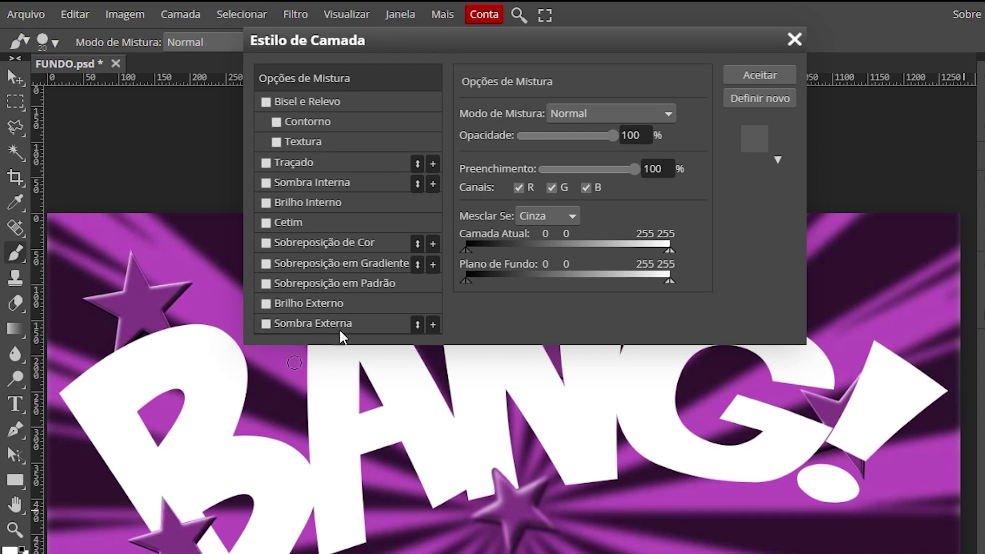
# Add a drop shadow to the BANG! lettering without the global angle and set its distance to 8 px
pyautogui.click(303, 324)
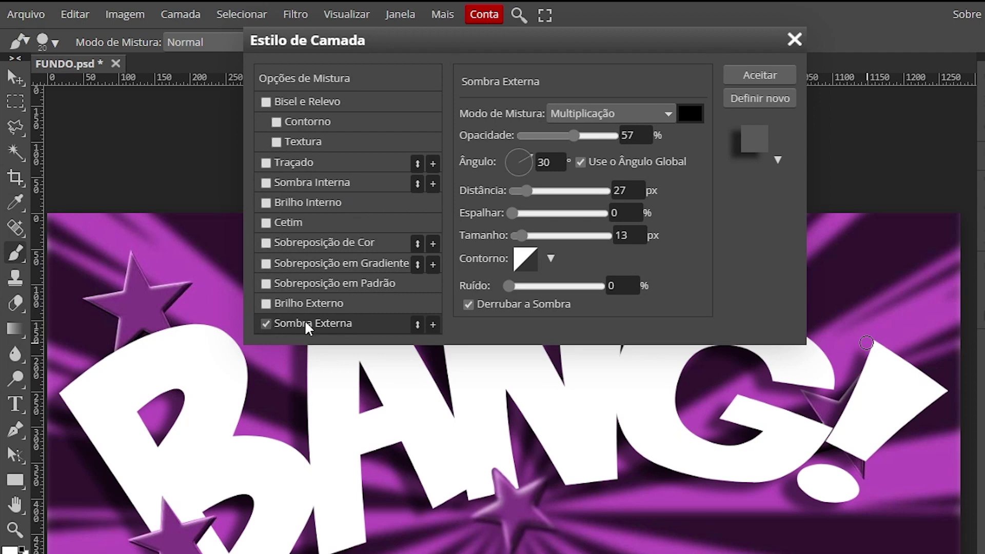
pyautogui.click(581, 162)
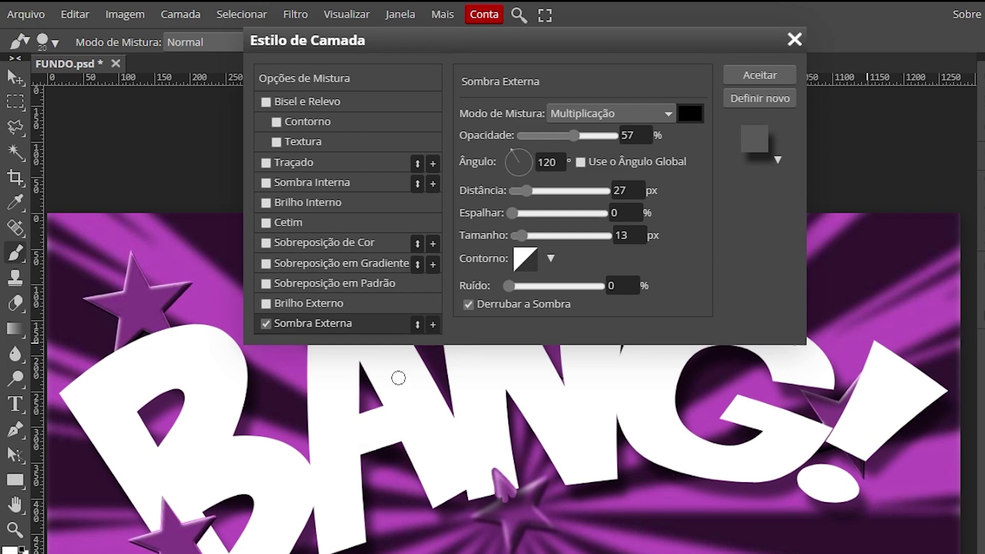
pyautogui.doubleClick(626, 190)
pyautogui.write('8')
pyautogui.click(702, 212)
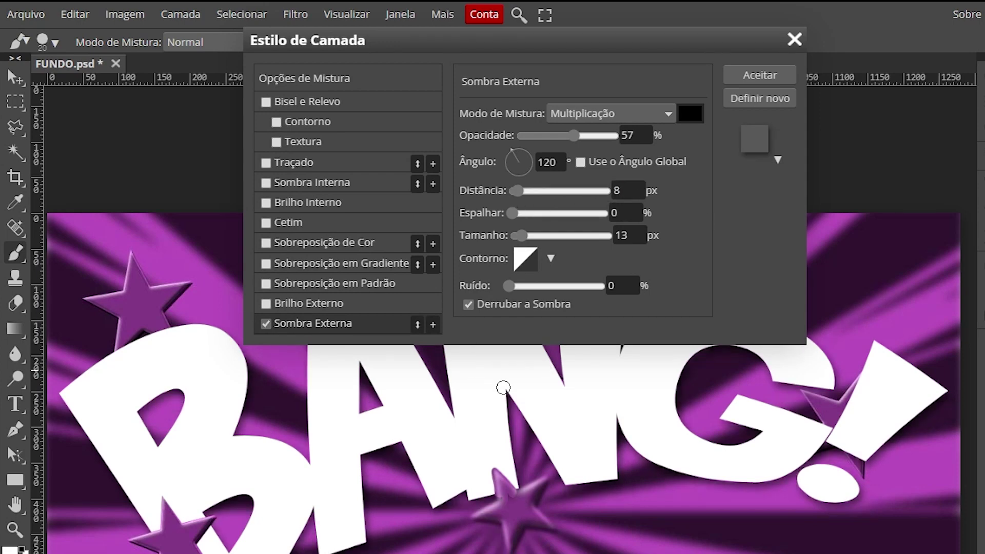
# Set the drop shadow's spread to 100% and its size to 20 px
pyautogui.moveTo(514, 213); pyautogui.dragTo(606, 212)
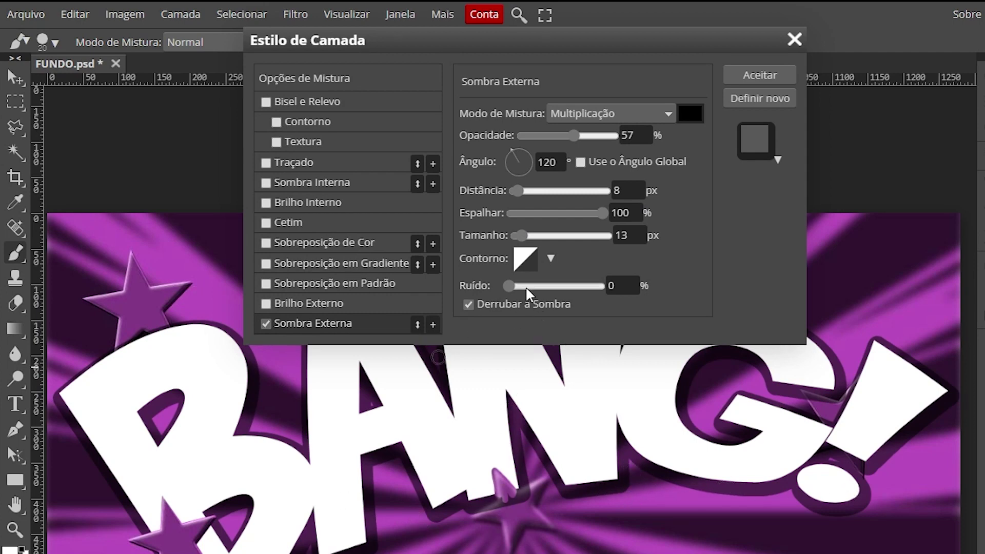
pyautogui.doubleClick(630, 235)
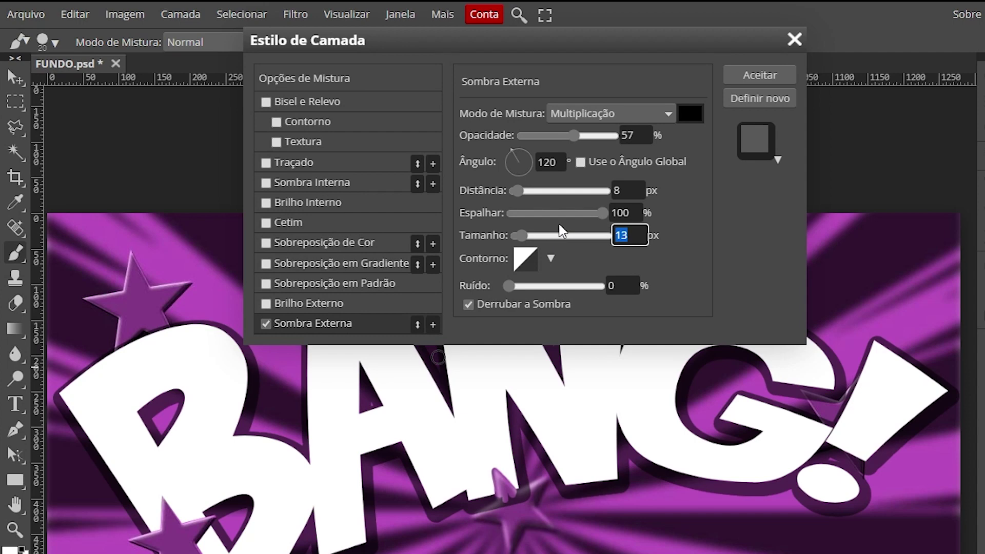
pyautogui.moveTo(521, 235); pyautogui.dragTo(524, 235)
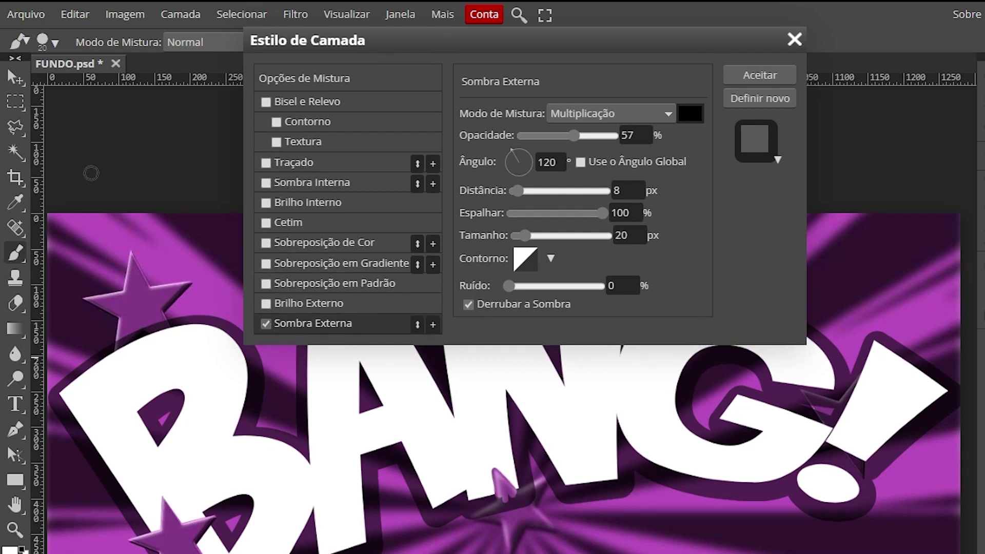
# Add an outer glow to the lettering in Normal blend mode at 100% opacity, coloured yellow (ffff00)
pyautogui.click(291, 307)
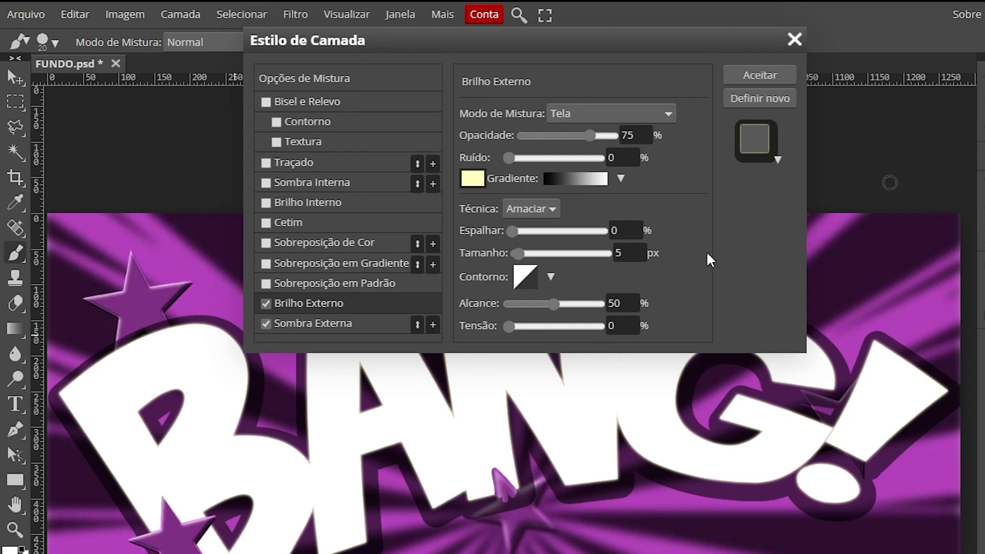
pyautogui.click(575, 113)
pyautogui.click(571, 132)
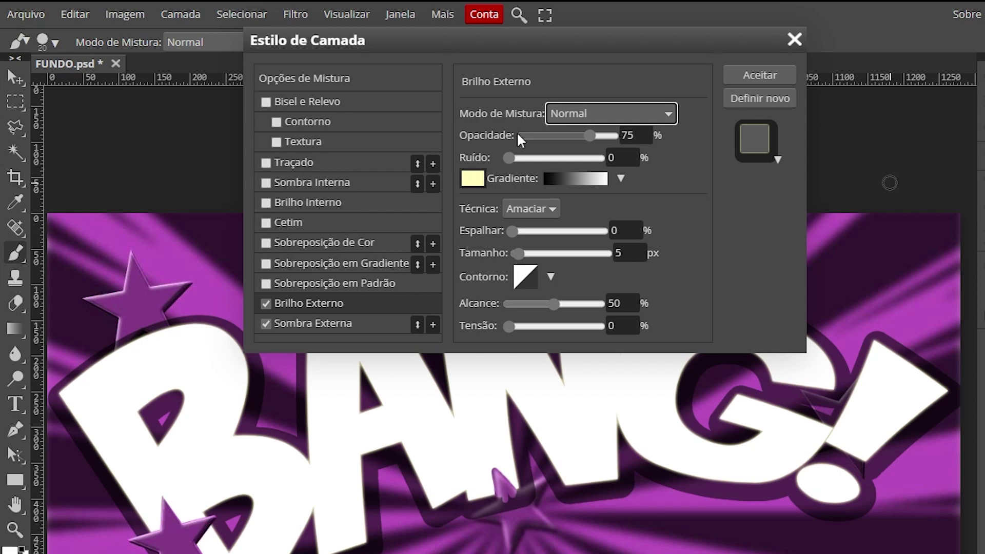
pyautogui.moveTo(591, 136); pyautogui.dragTo(633, 136)
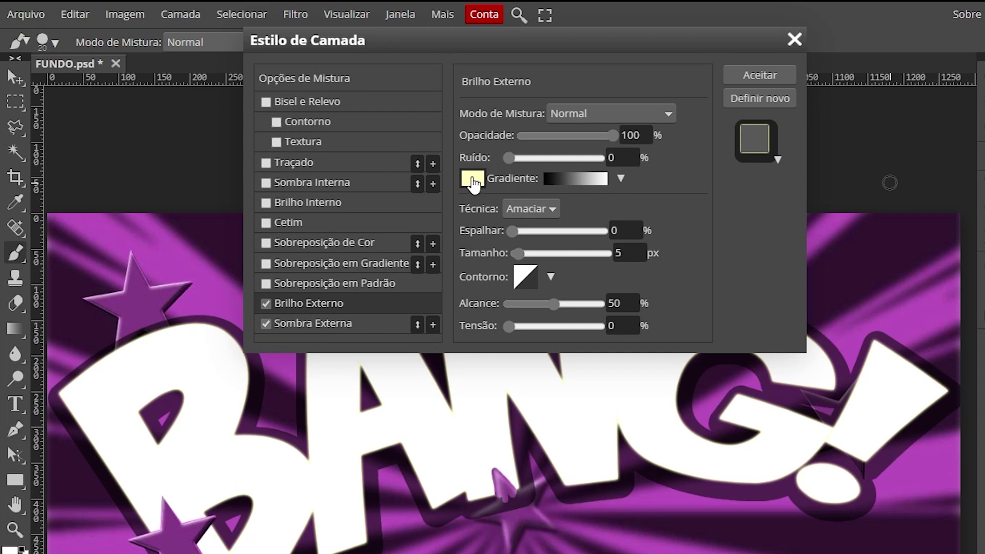
pyautogui.click(473, 181)
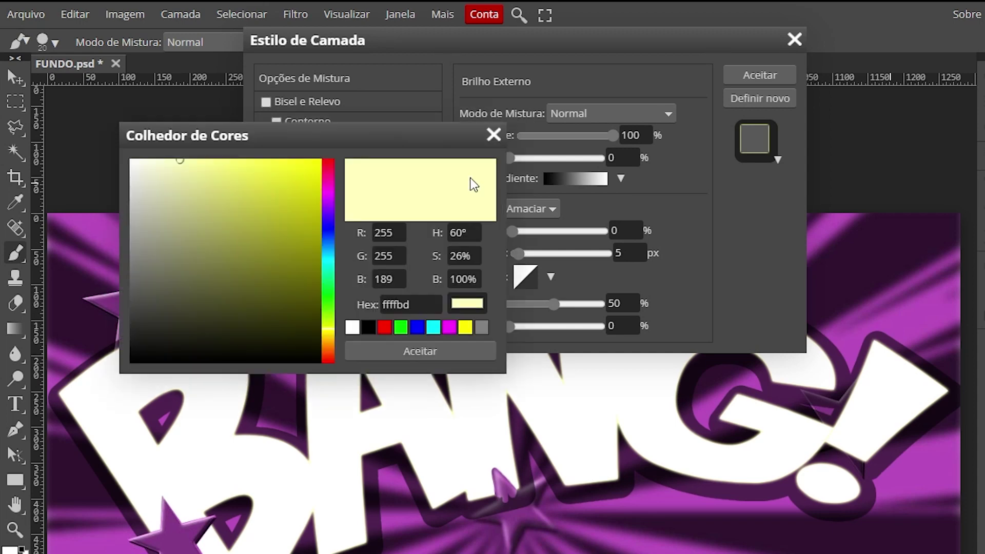
pyautogui.click(467, 328)
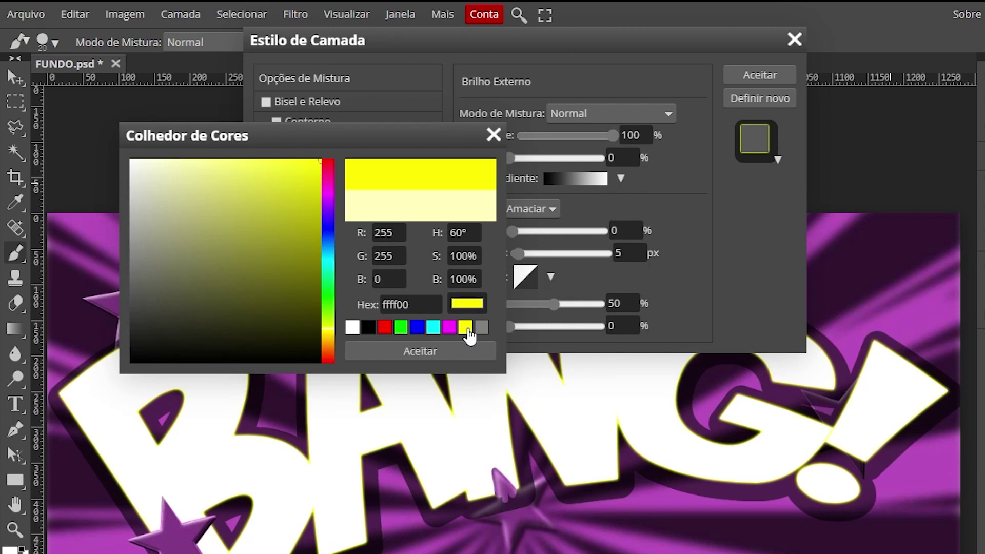
pyautogui.click(416, 351)
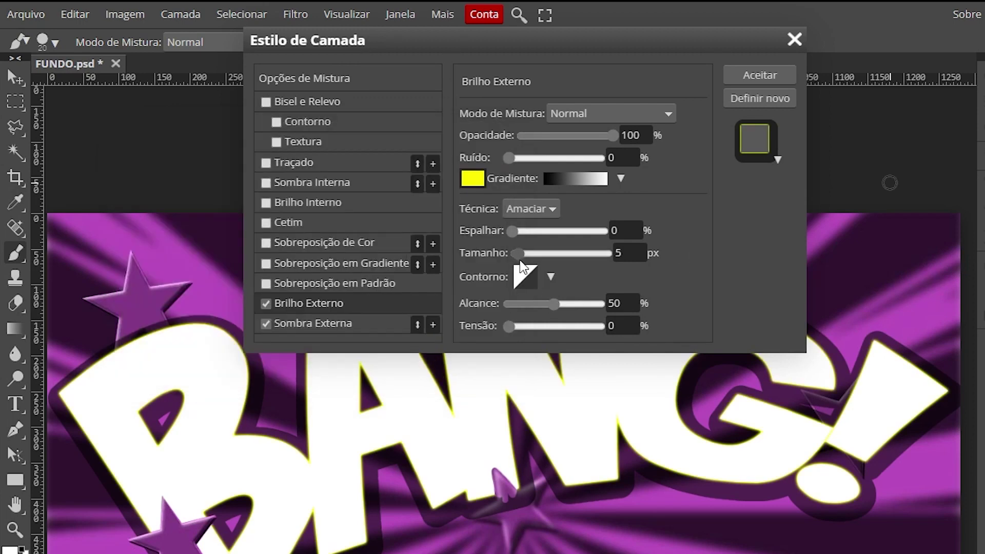
# Set the outer glow's spread to 94% and its size to 12 px
pyautogui.click(613, 230)
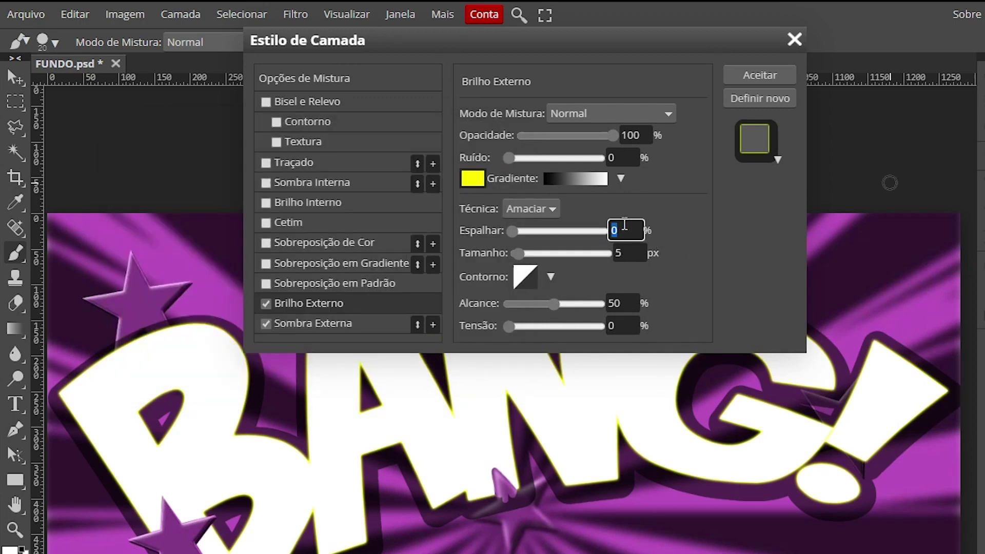
pyautogui.write('94')
pyautogui.press('Return')
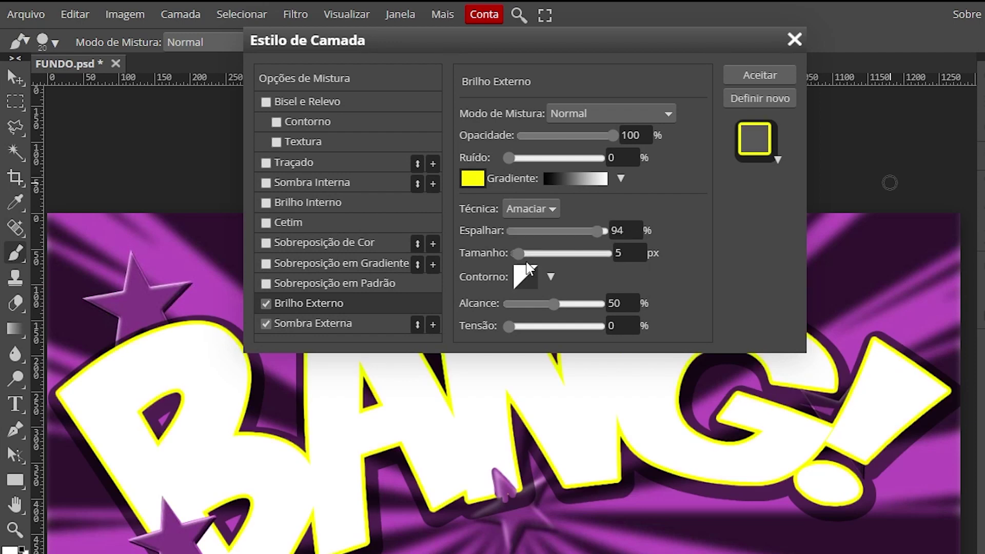
pyautogui.click(630, 253)
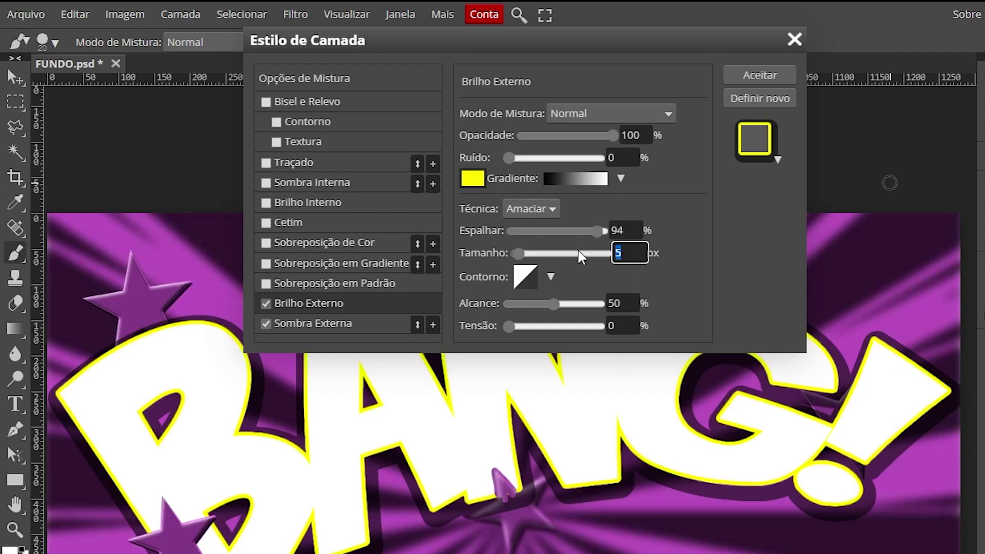
pyautogui.write('12')
pyautogui.press('Return')
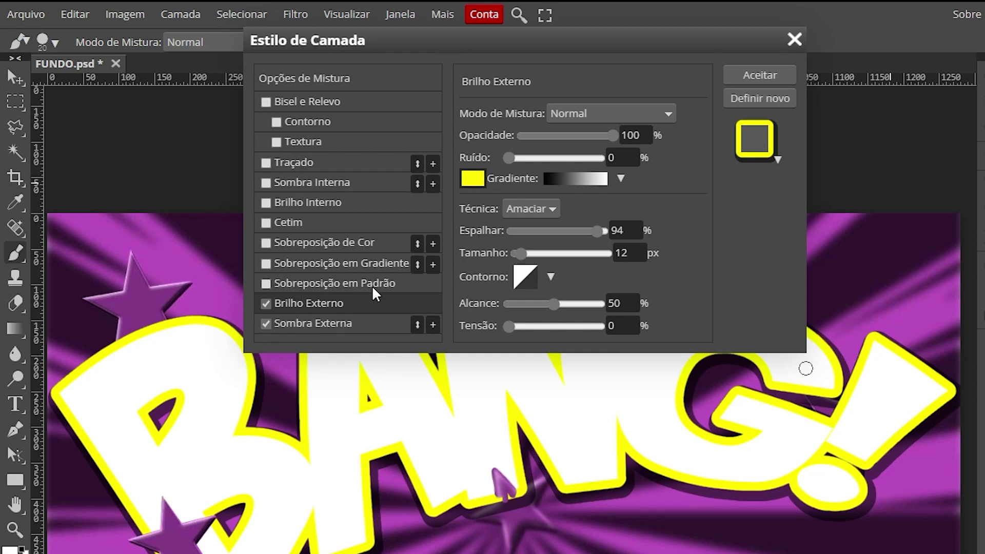
# Add a colour overlay to the lettering in Multiply blend mode with yellow (ffff00)
pyautogui.click(331, 243)
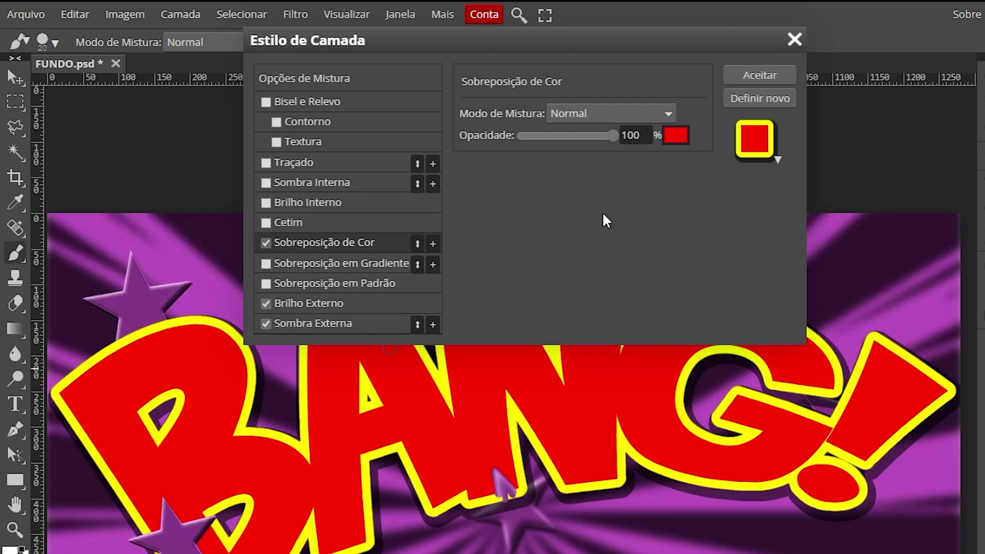
pyautogui.click(576, 113)
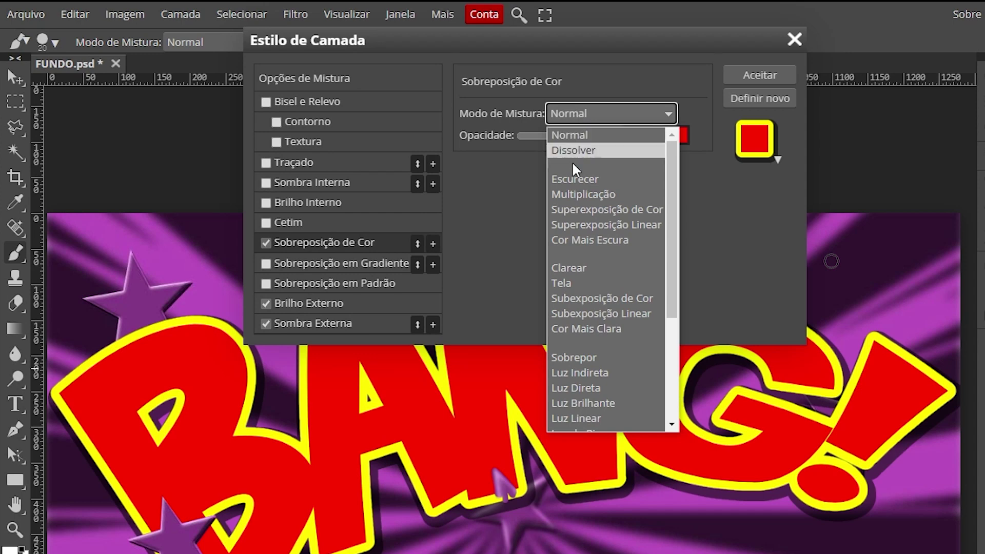
pyautogui.click(592, 194)
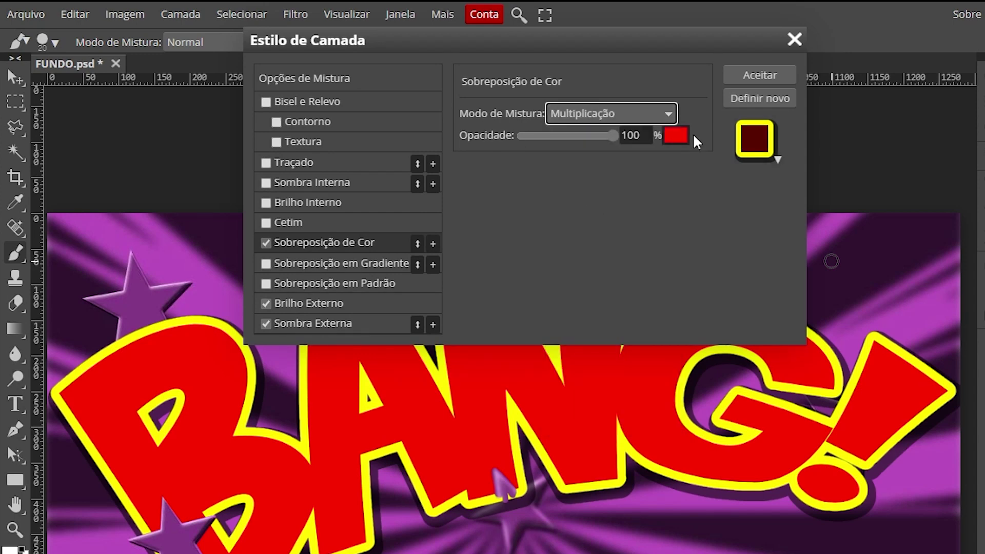
pyautogui.click(674, 137)
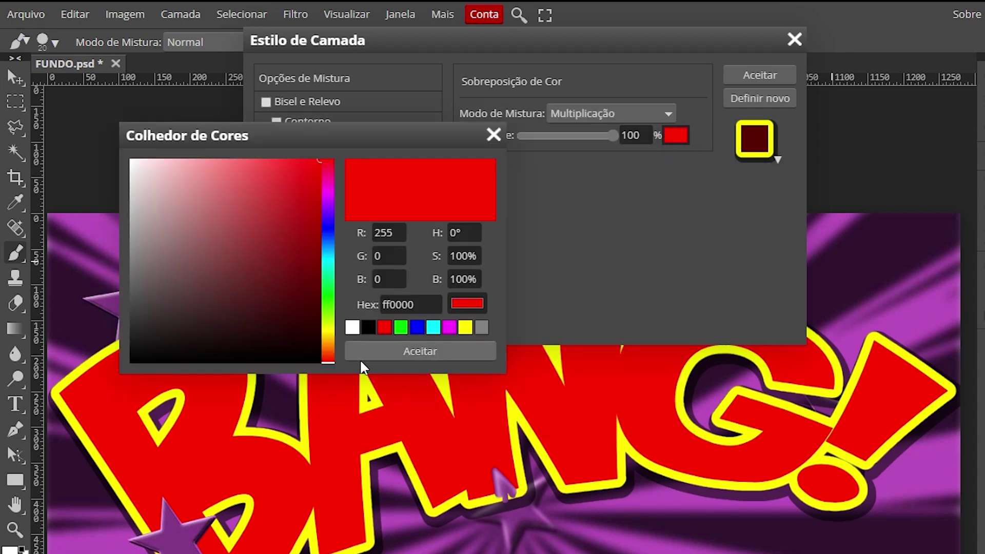
pyautogui.click(466, 331)
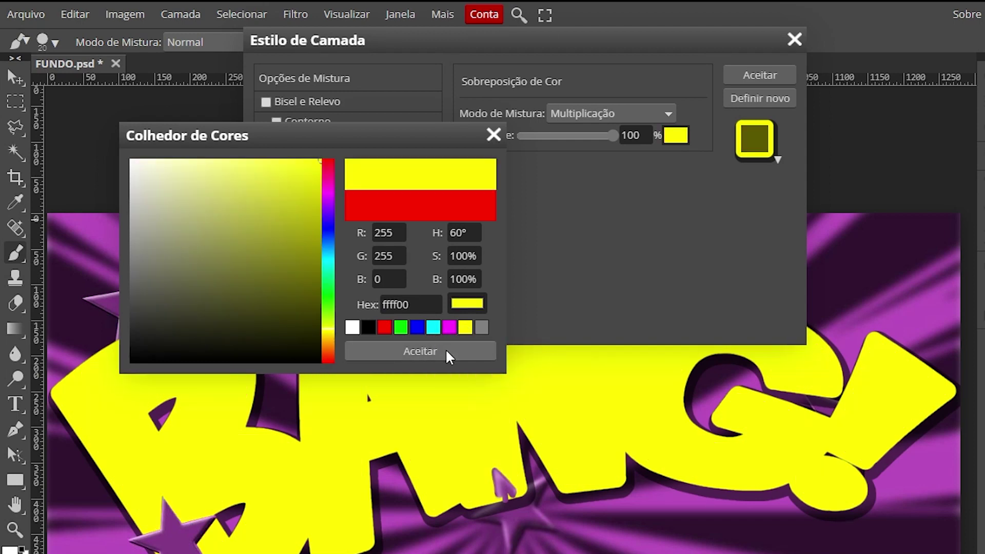
pyautogui.click(445, 351)
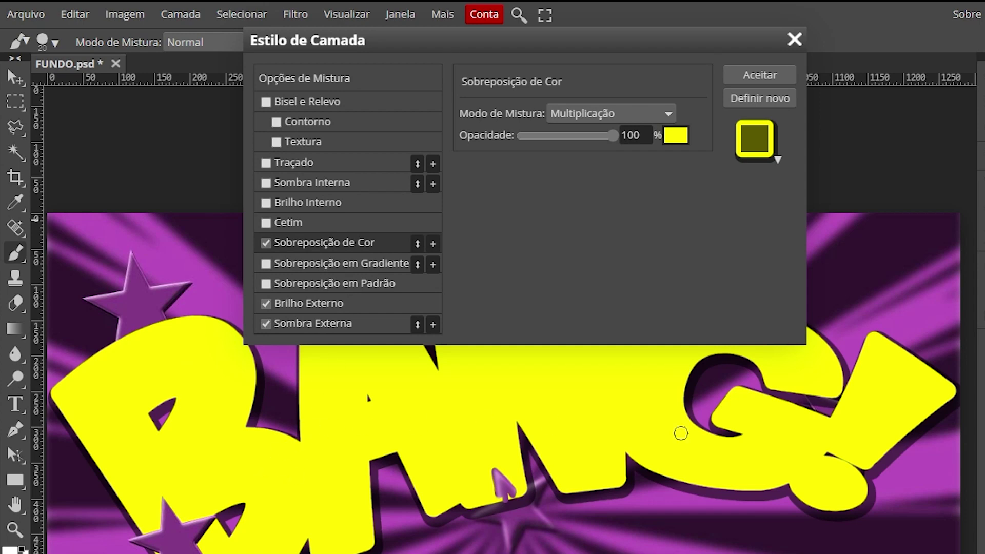
# Add a satin effect to the lettering in Normal blend mode, coloured yellow
pyautogui.click(291, 223)
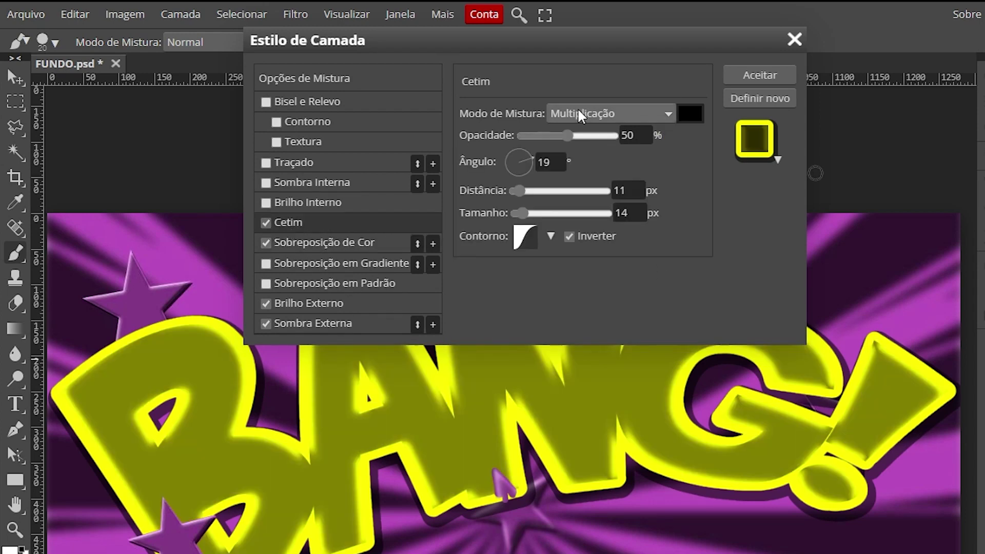
pyautogui.click(594, 113)
pyautogui.press('Escape')
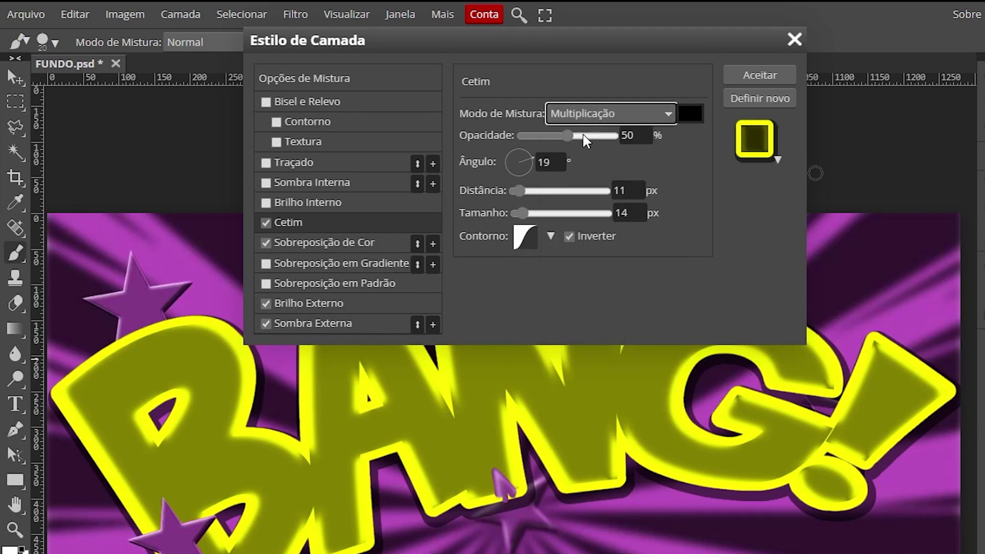
pyautogui.click(690, 113)
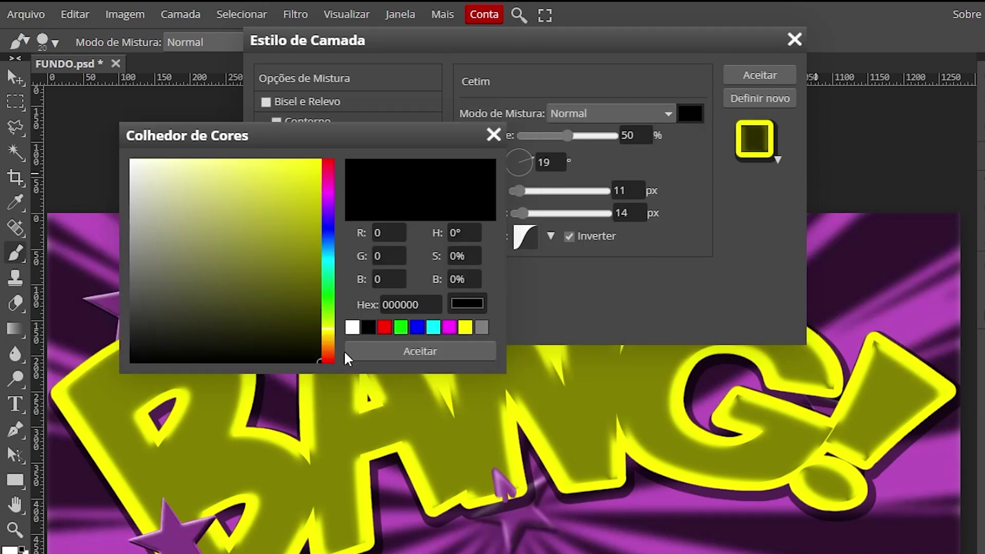
pyautogui.click(466, 327)
pyautogui.click(397, 353)
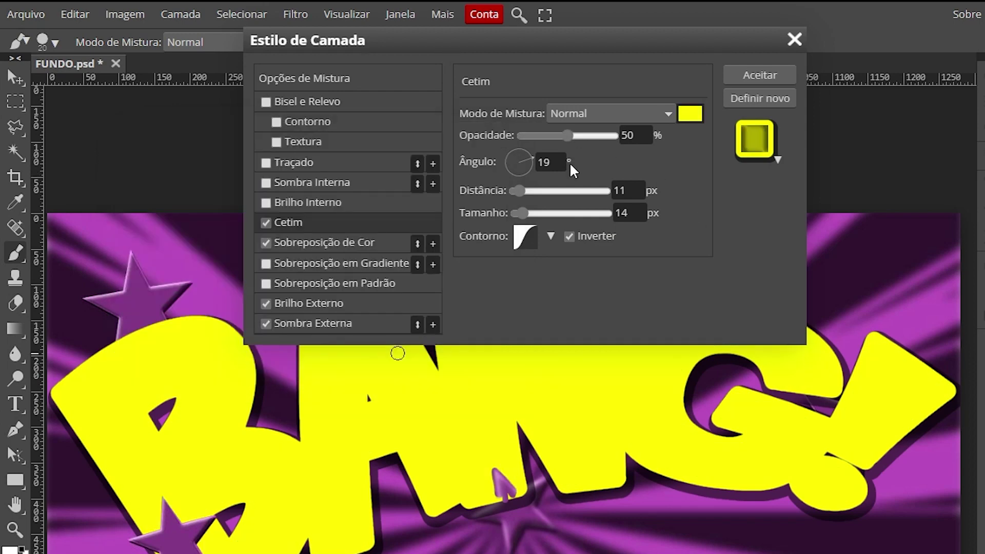
# Set the satin effect's opacity to 100% and its angle to 90°
pyautogui.moveTo(568, 135); pyautogui.dragTo(665, 132)
pyautogui.moveTo(562, 162); pyautogui.dragTo(500, 162)
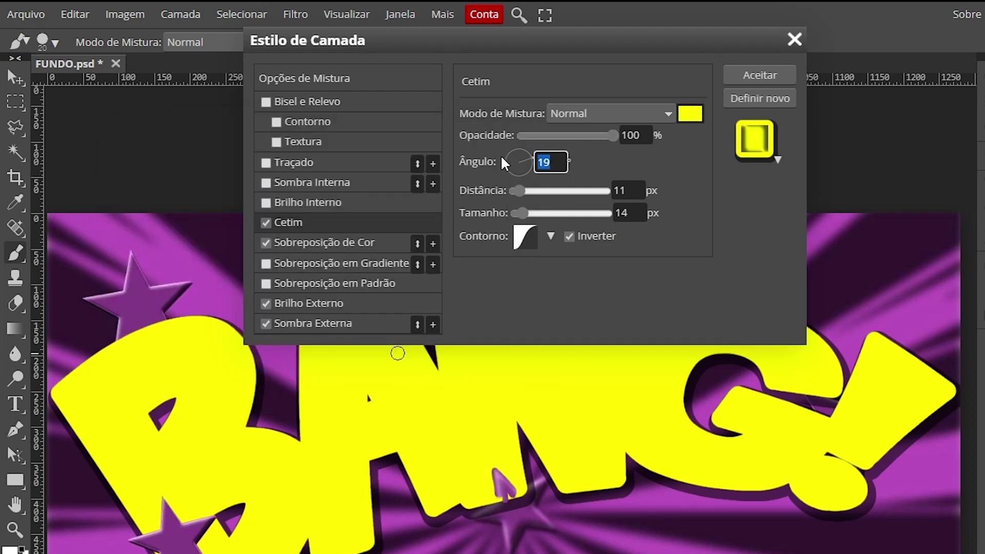
pyautogui.write('90')
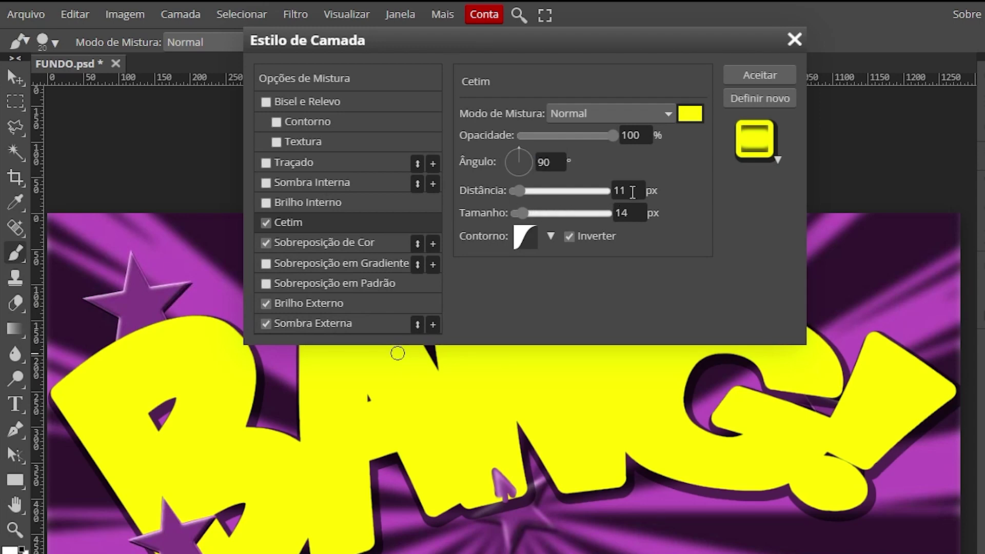
# Set the satin's distance to 2 px and size to 0 px, and turn off its Invert option
pyautogui.moveTo(633, 192); pyautogui.dragTo(602, 195)
pyautogui.write('2')
pyautogui.click(705, 222)
pyautogui.click(628, 220)
pyautogui.write('0')
pyautogui.click(303, 222)
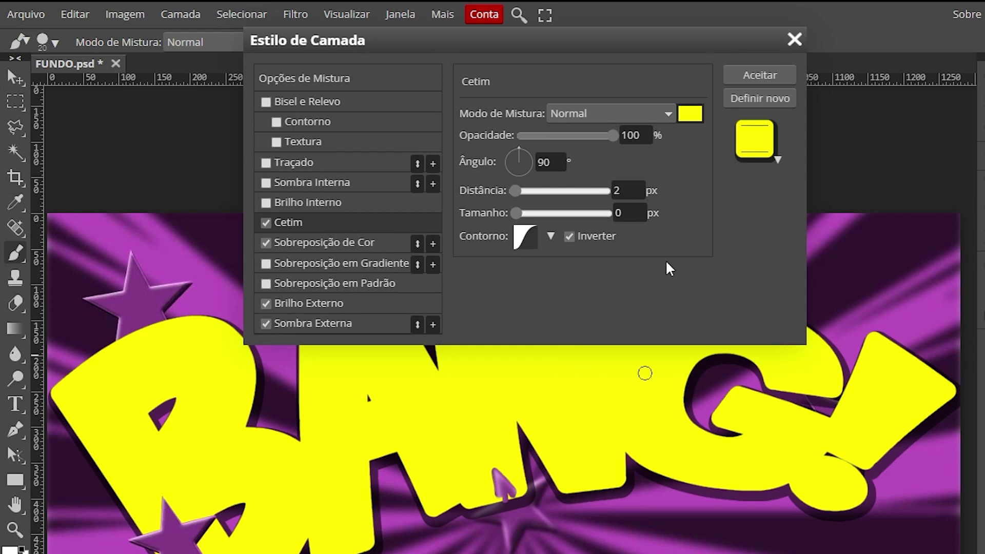
pyautogui.click(569, 237)
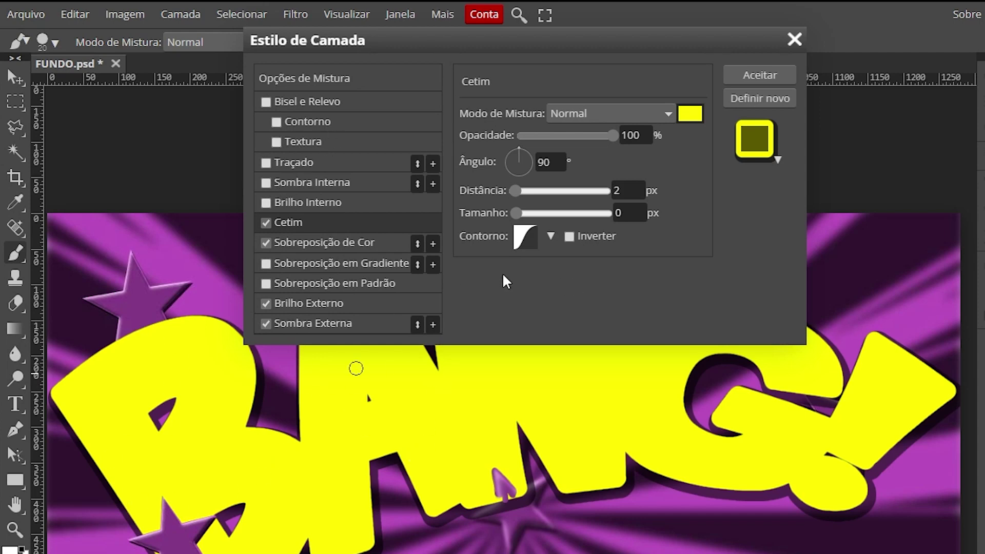
# Add an inner glow to the lettering, plus a black inner shadow in Normal blend mode at 100% opacity
pyautogui.click(329, 204)
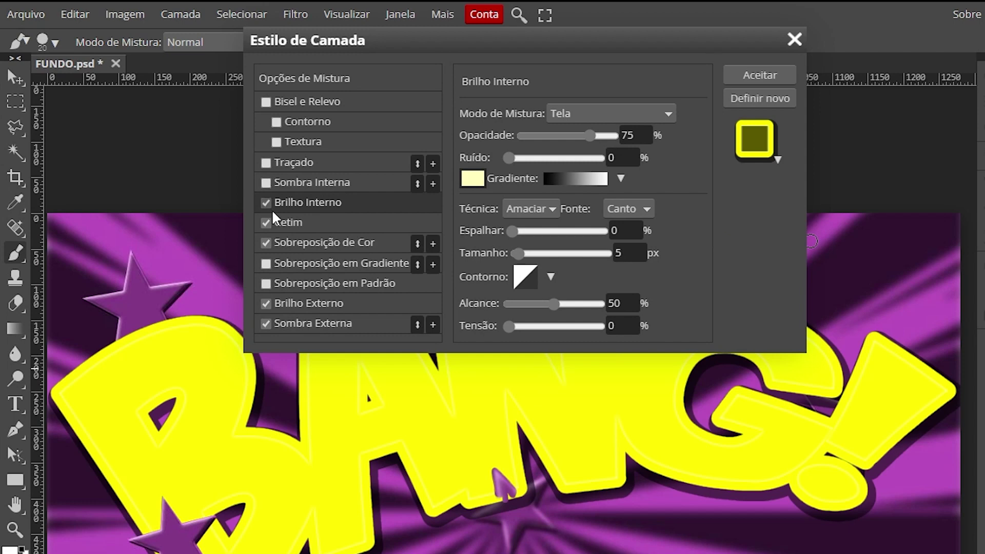
pyautogui.click(370, 184)
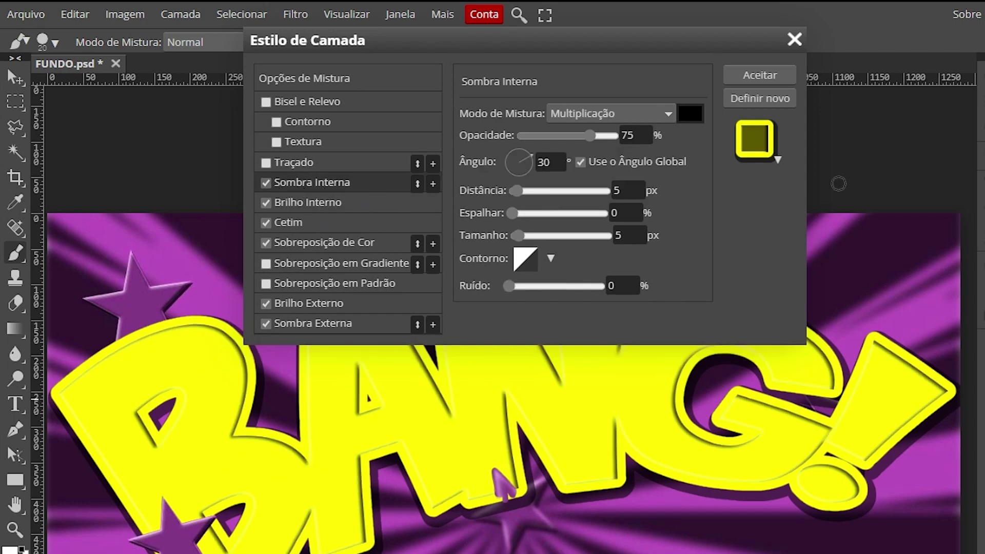
pyautogui.click(574, 115)
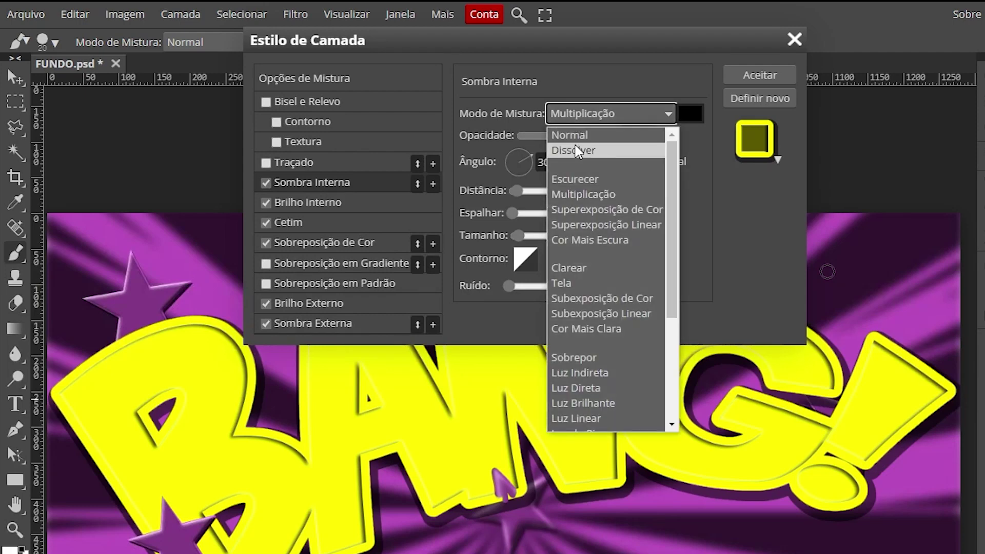
pyautogui.press('Escape')
pyautogui.click(574, 138)
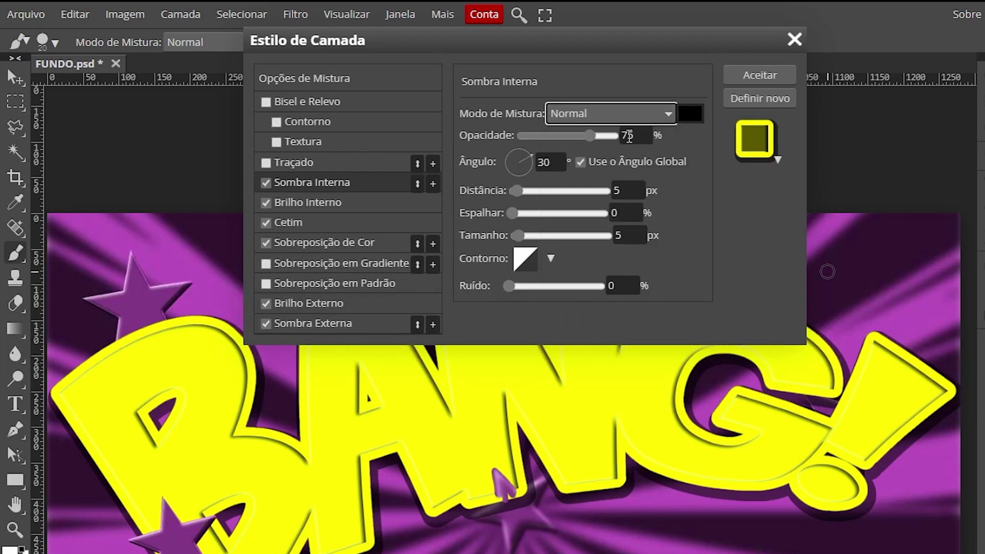
pyautogui.moveTo(593, 135); pyautogui.dragTo(626, 131)
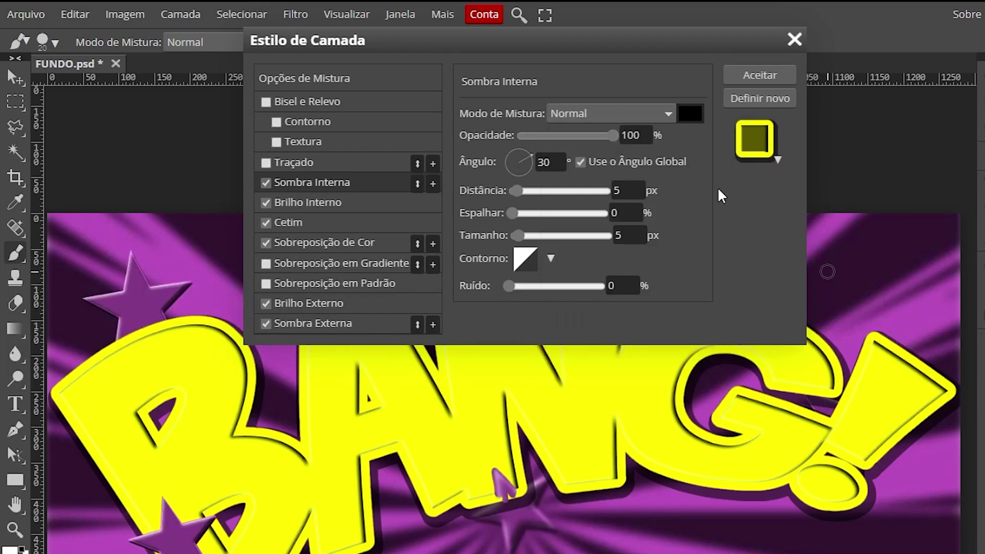
# Turn off the global angle for the inner shadow and set its angle to 180°
pyautogui.click(581, 161)
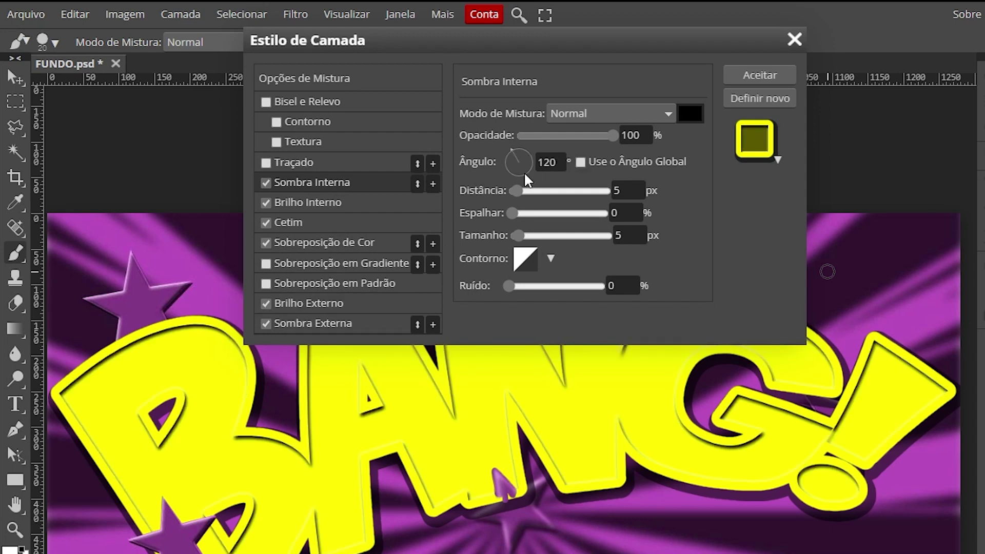
pyautogui.doubleClick(559, 162)
pyautogui.write('180')
pyautogui.press('Return')
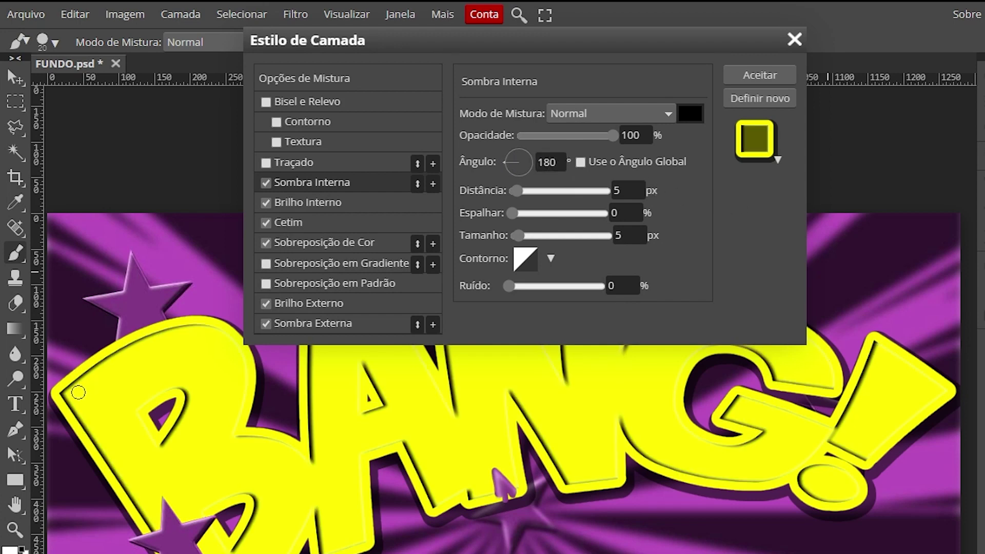
# Set the inner shadow's distance to 3 px, spread to 100% and size to 0 px
pyautogui.doubleClick(622, 191)
pyautogui.write('3')
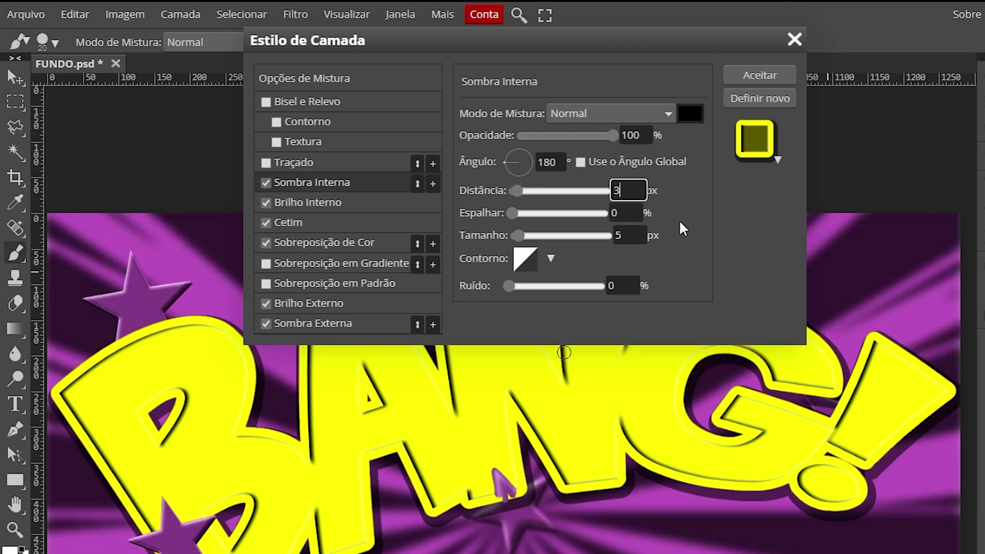
pyautogui.press('Return')
pyautogui.moveTo(513, 213); pyautogui.dragTo(617, 212)
pyautogui.doubleClick(631, 235)
pyautogui.write('0')
pyautogui.press('Return')
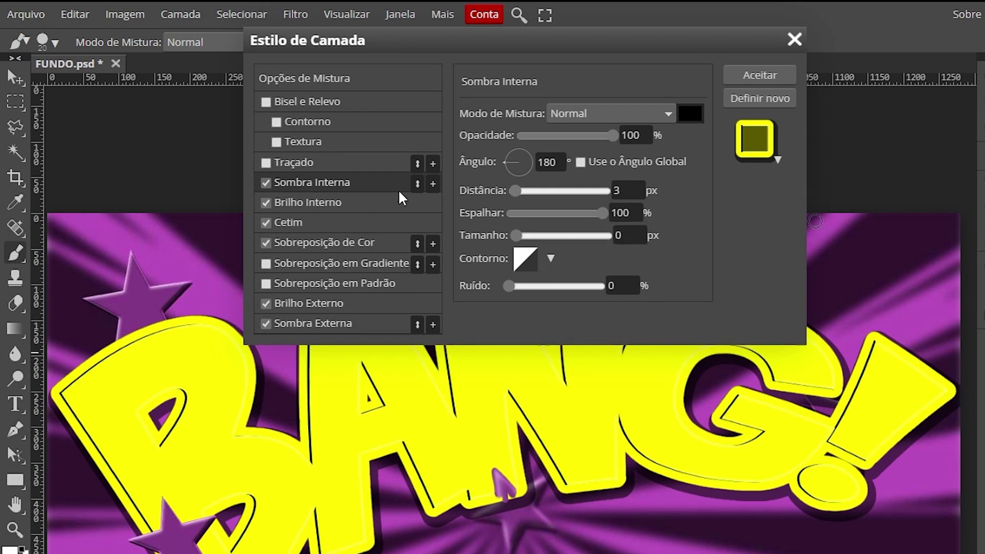
# Add a 10 px outside stroke to the lettering with a gradient as its fill type
pyautogui.click(306, 162)
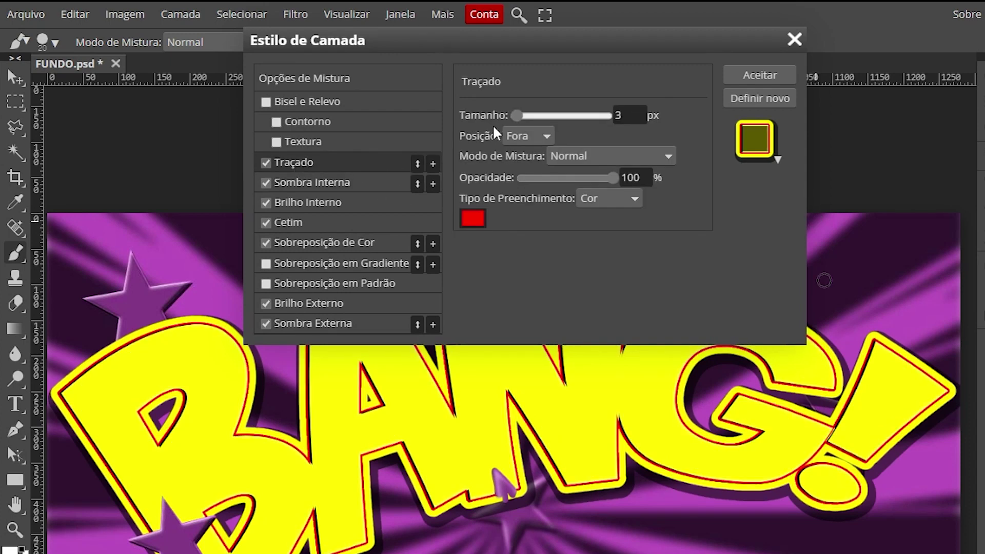
pyautogui.doubleClick(621, 115)
pyautogui.write('10')
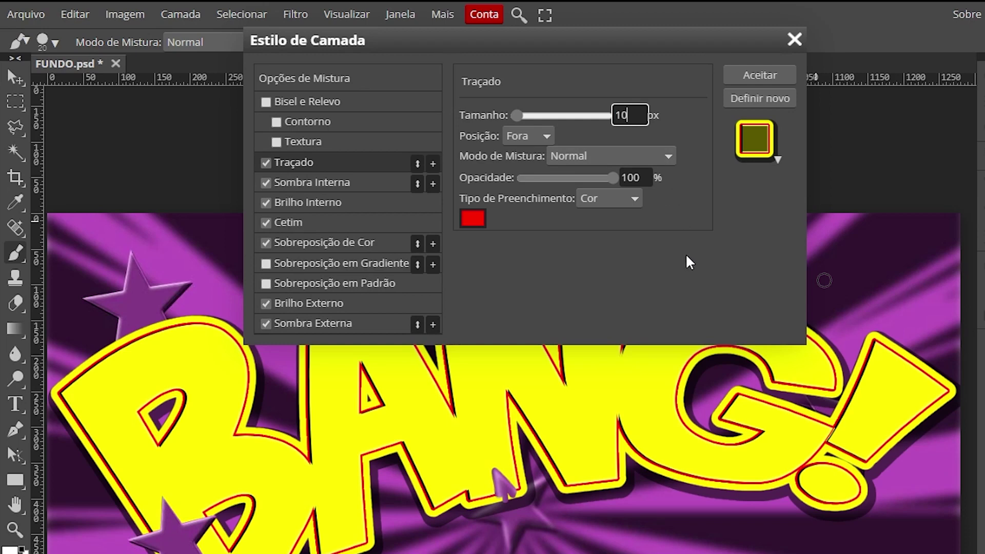
pyautogui.press('Return')
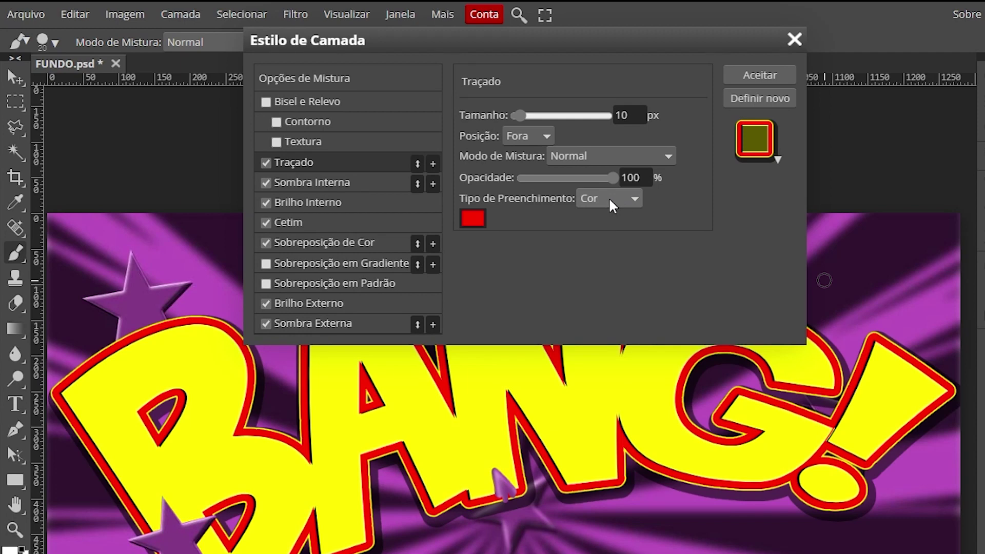
pyautogui.click(638, 199)
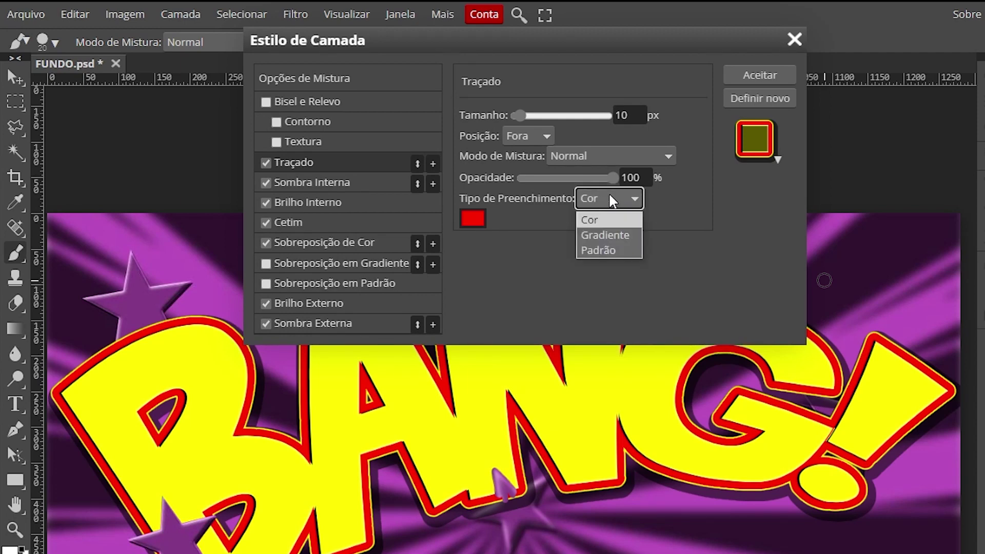
pyautogui.click(618, 239)
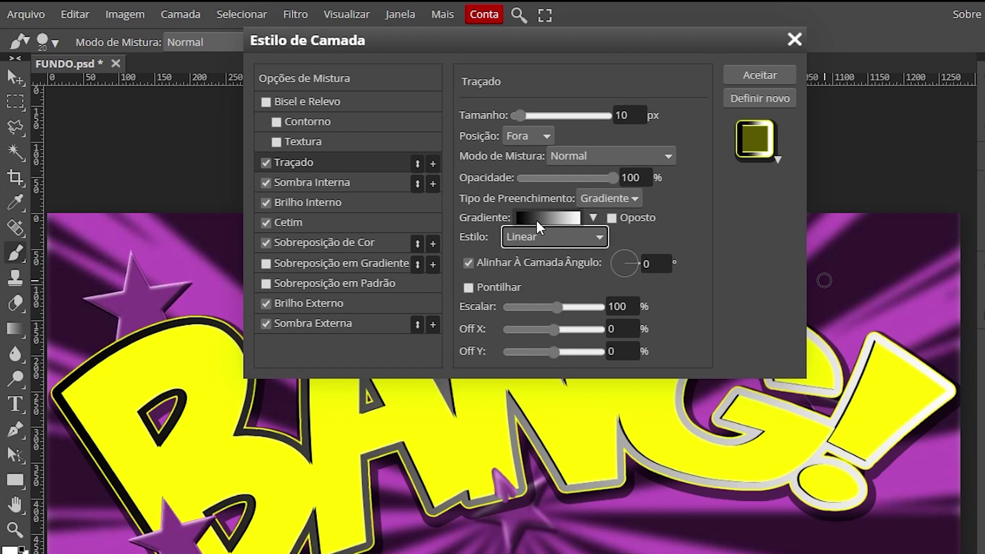
# Colour the starting stop of the stroke's gradient red (ff0000) and position it at 58%
pyautogui.click(534, 218)
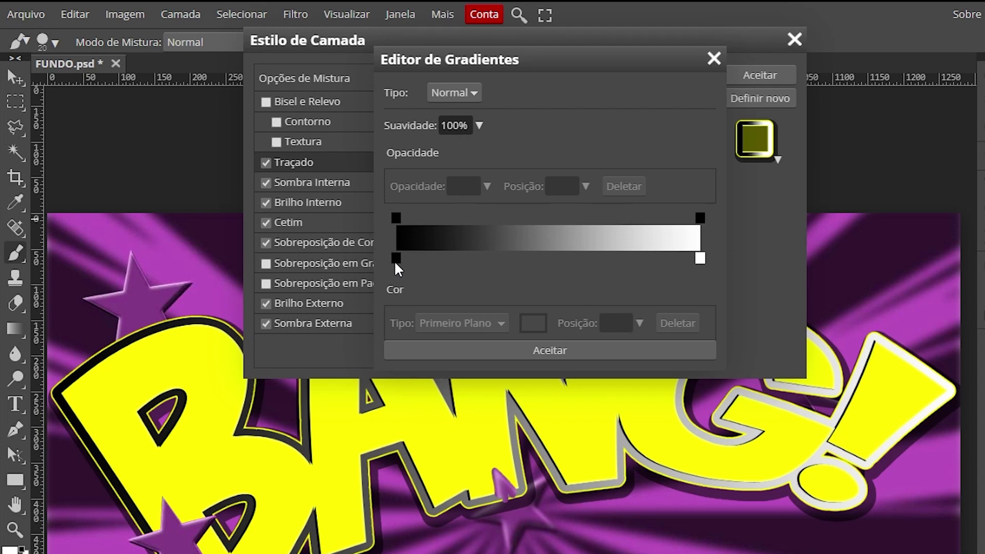
pyautogui.doubleClick(396, 259)
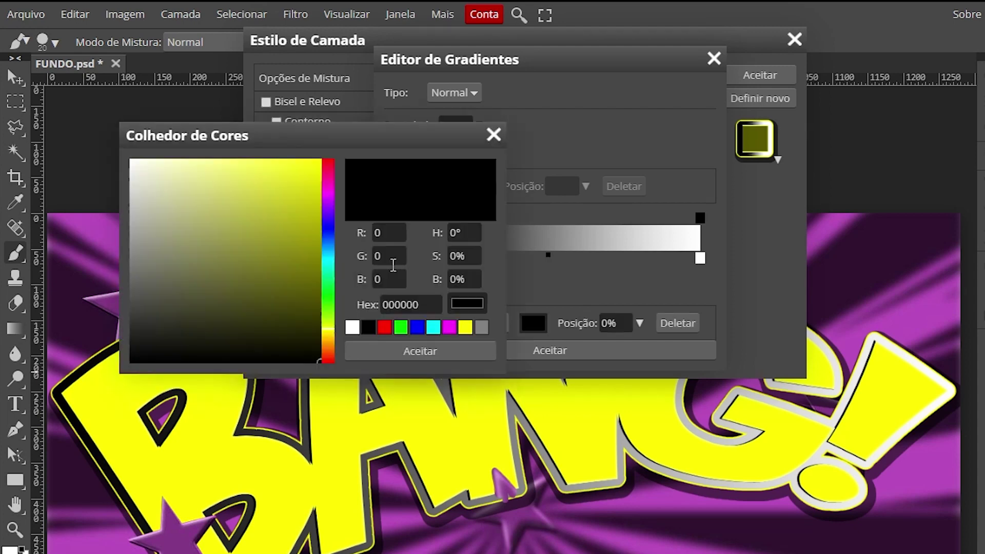
pyautogui.click(384, 327)
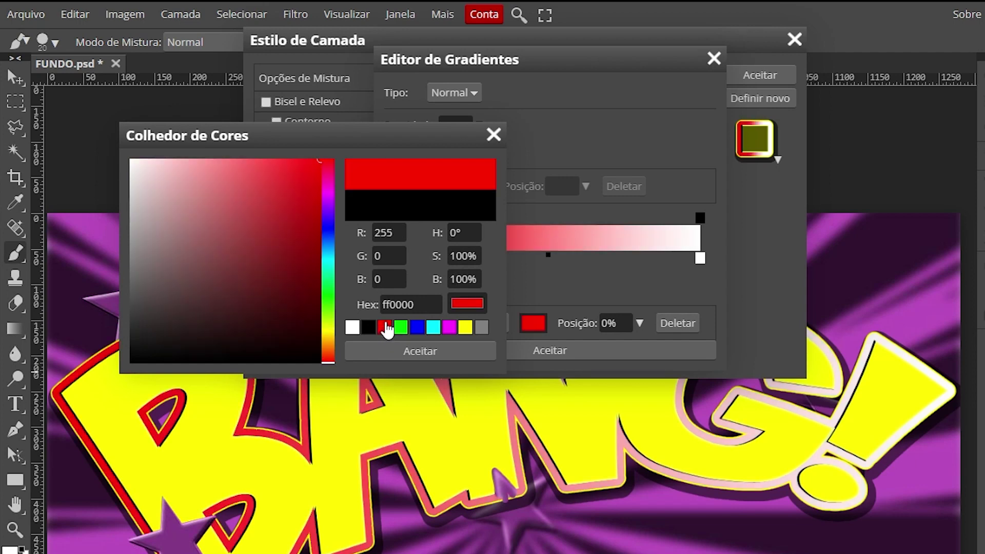
pyautogui.click(438, 348)
pyautogui.moveTo(396, 259); pyautogui.dragTo(587, 261)
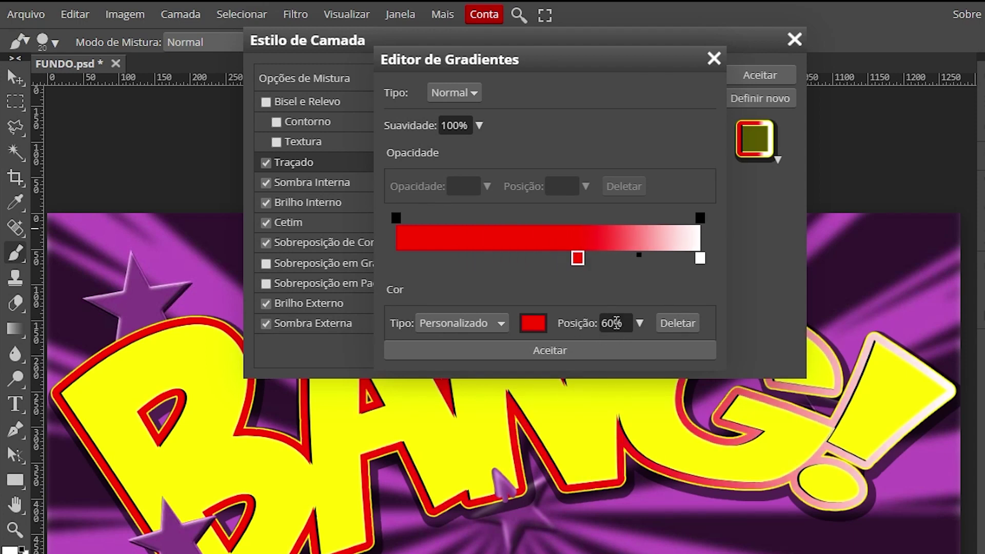
pyautogui.click(623, 323)
pyautogui.write('58')
pyautogui.press('Return')
# Colour the end stop of the stroke's gradient black (000000), move it to 65% and accept the gradient
pyautogui.doubleClick(701, 258)
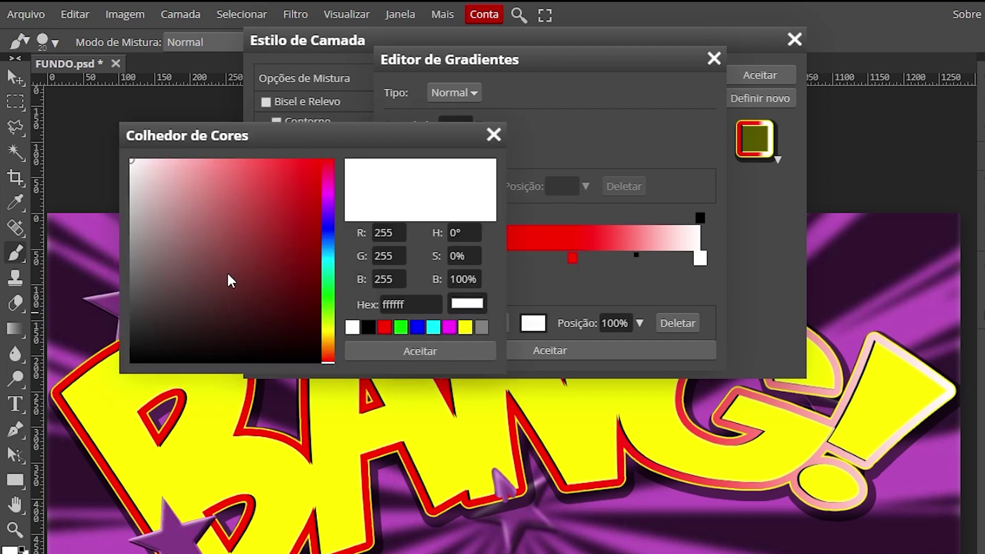
pyautogui.click(145, 362)
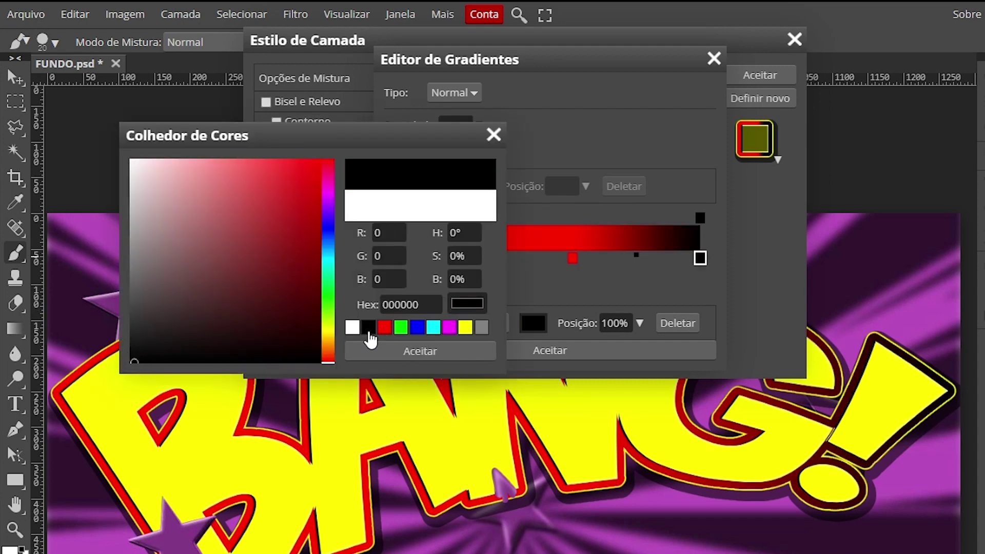
pyautogui.click(420, 352)
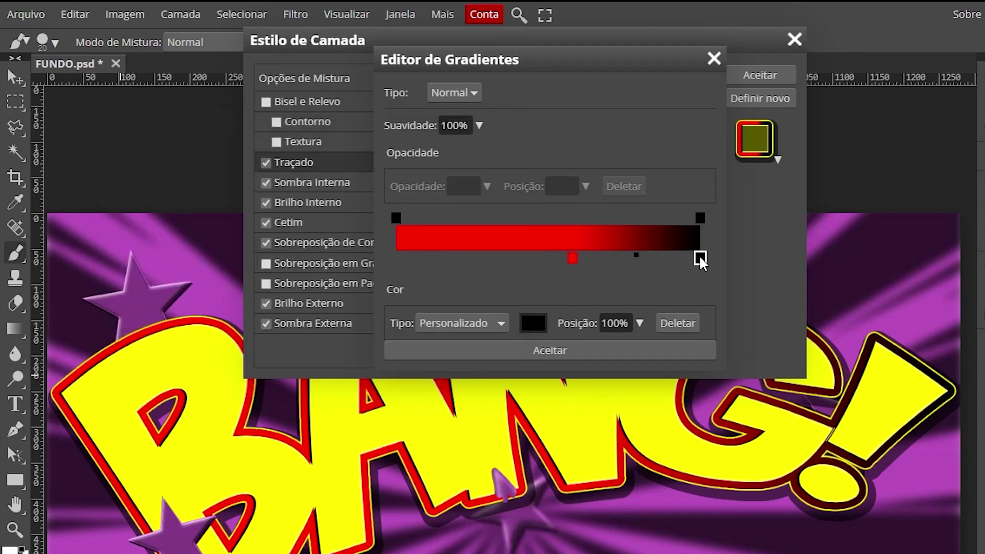
pyautogui.moveTo(700, 258); pyautogui.dragTo(594, 260)
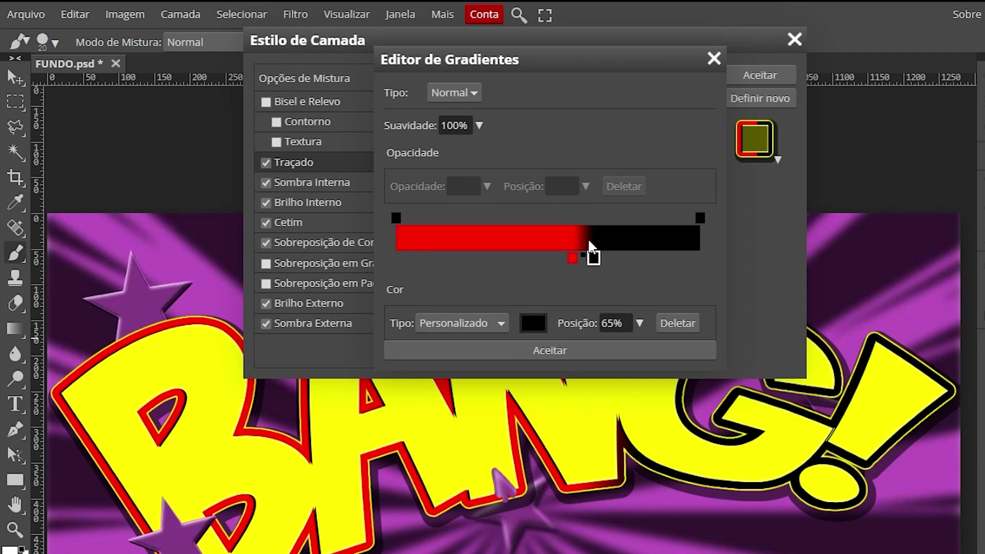
pyautogui.click(569, 354)
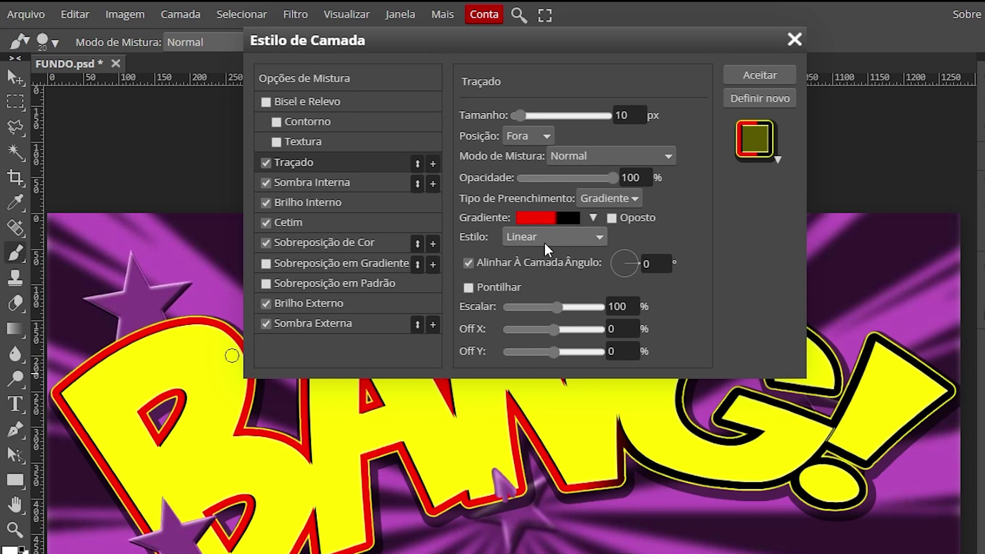
# Set the stroke's gradient style to Estouro de Forma (shape burst)
pyautogui.click(557, 238)
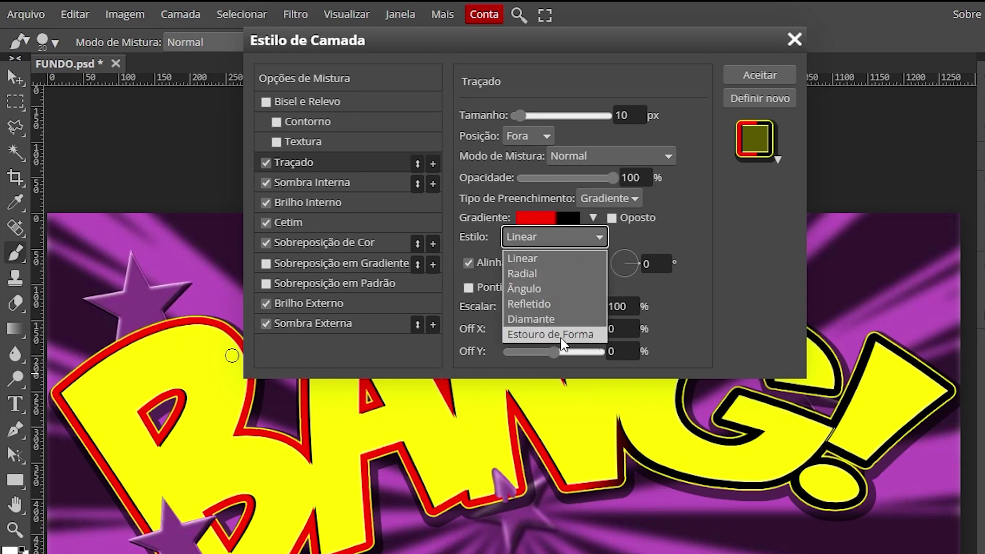
pyautogui.click(591, 335)
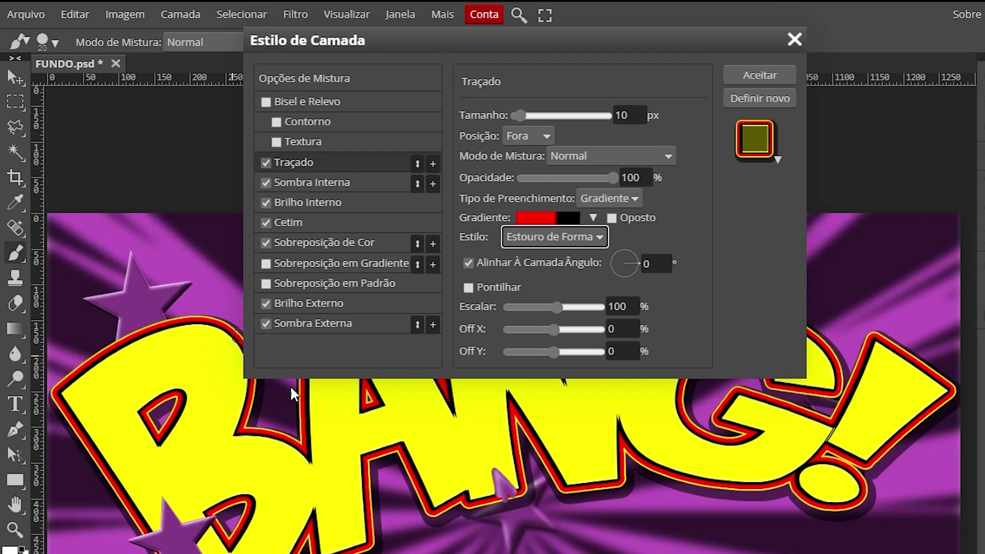
pyautogui.click(737, 281)
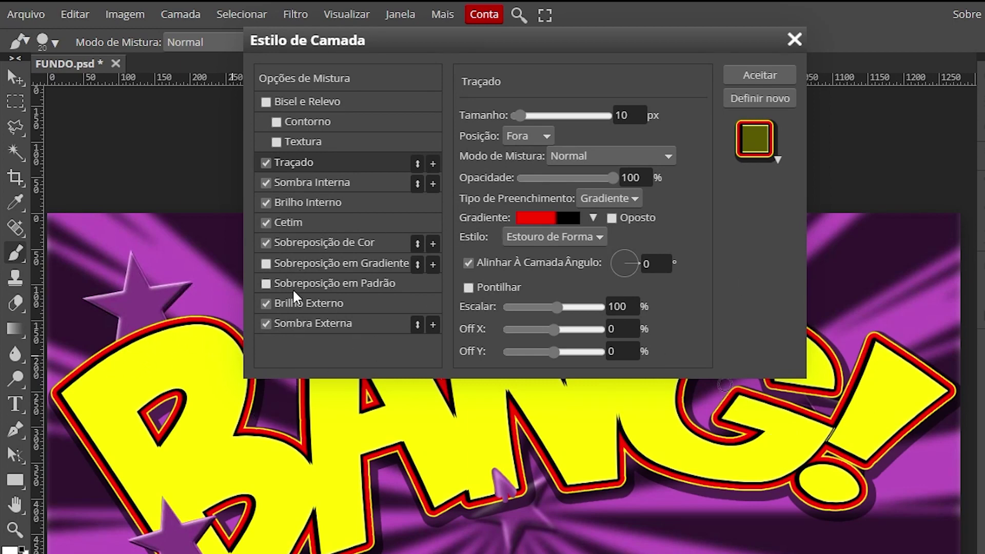
# Add a pattern overlay to the lettering using the red-dots pattern
pyautogui.click(361, 283)
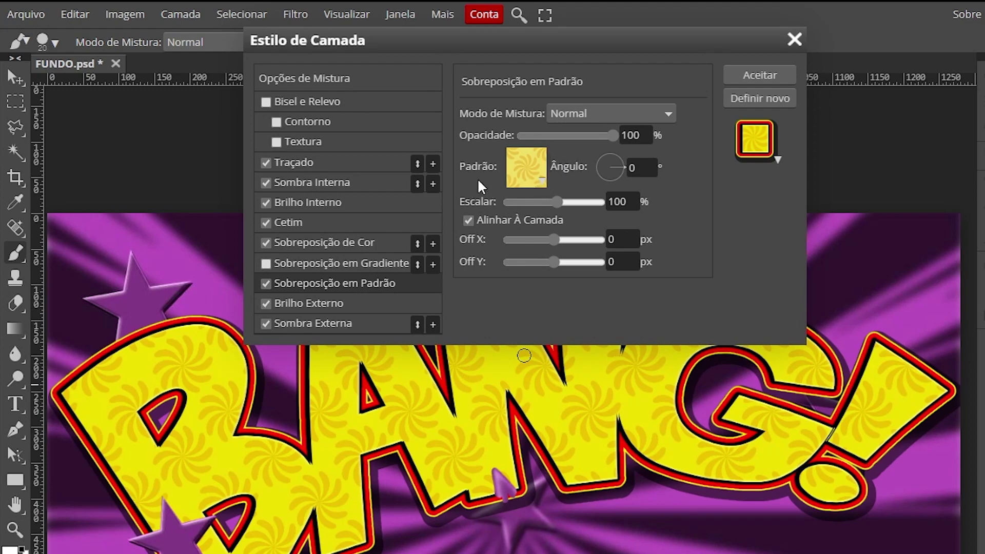
pyautogui.click(543, 180)
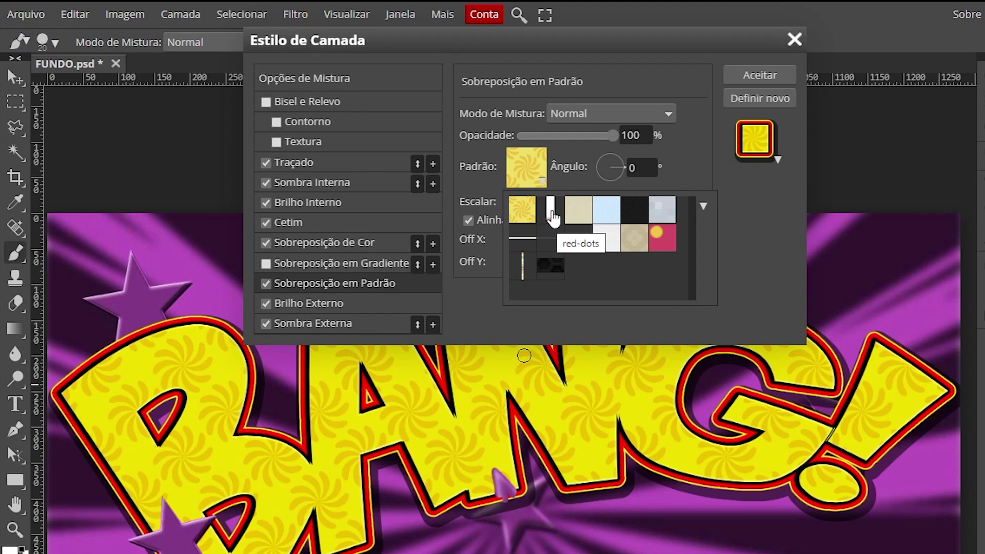
pyautogui.click(550, 215)
pyautogui.click(704, 206)
pyautogui.click(694, 165)
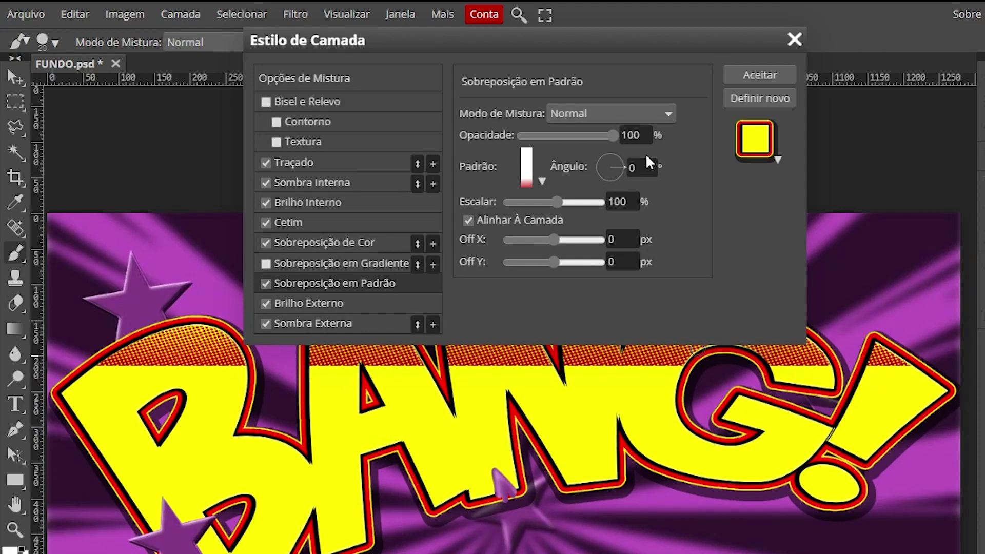
# Set the pattern overlay's angle to 178° and its scale to 200%
pyautogui.click(648, 168)
pyautogui.write('178')
pyautogui.press('Return')
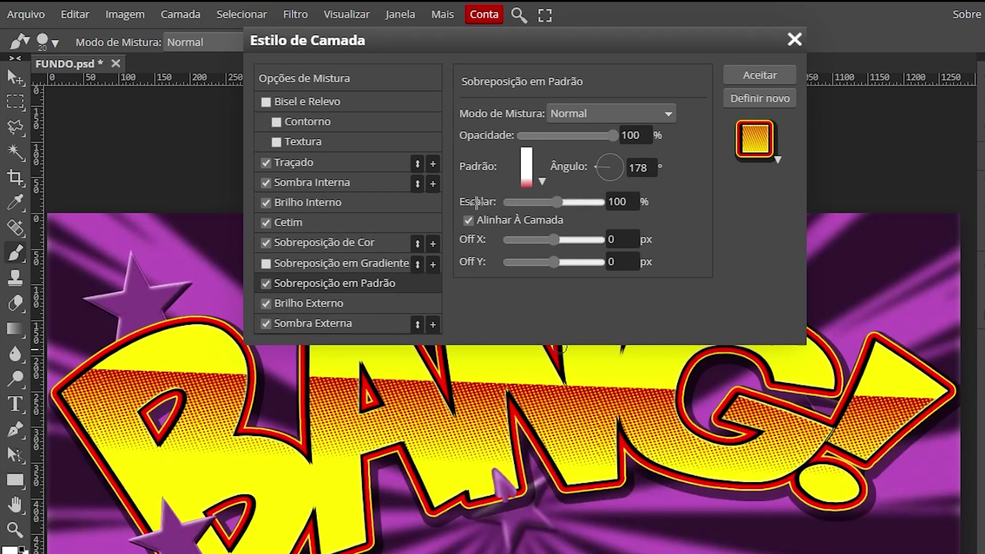
pyautogui.click(606, 203)
pyautogui.write('200')
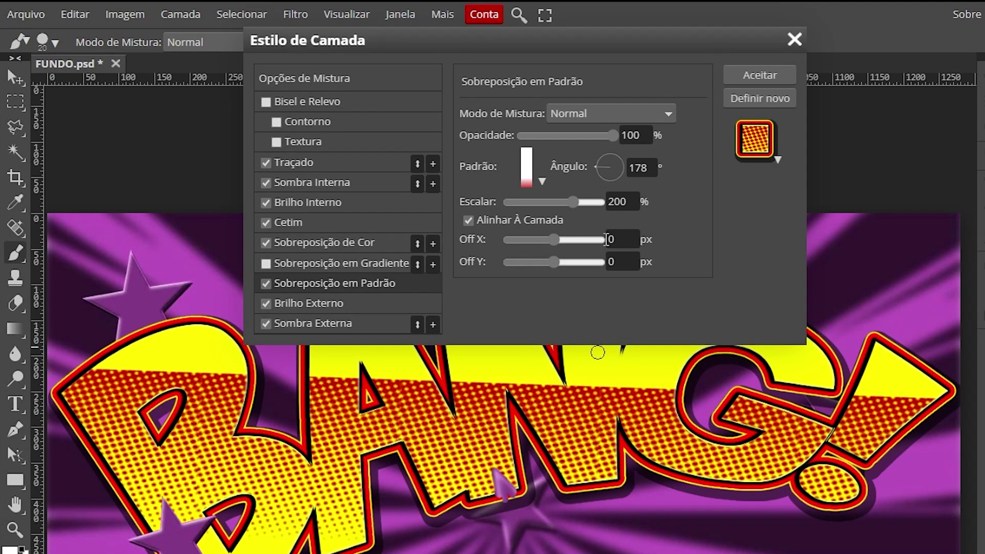
# Offset the pattern overlay by 600 px in X and -55 px in Y, and move the style dialog clear of the lettering
pyautogui.moveTo(554, 236); pyautogui.dragTo(577, 238)
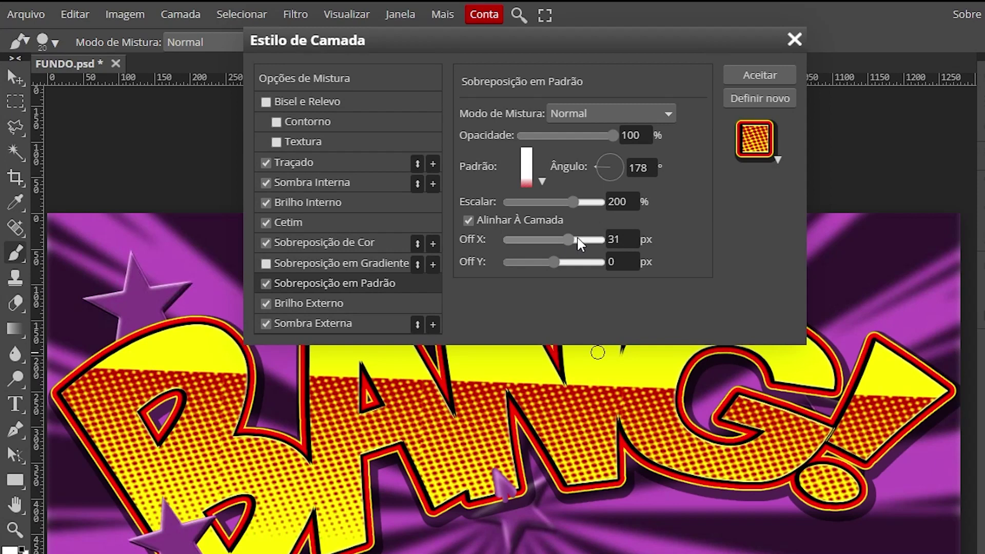
pyautogui.write('600')
pyautogui.press('Return')
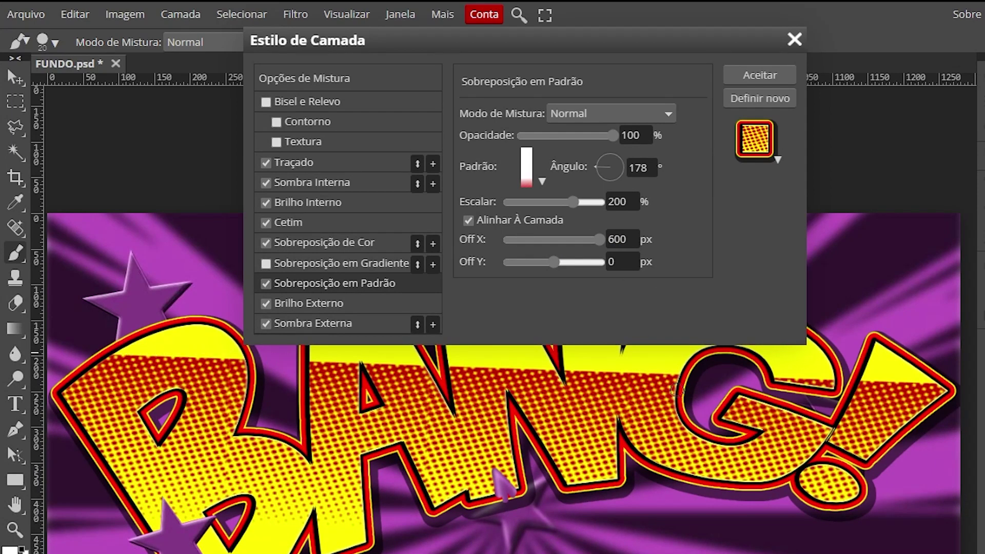
pyautogui.click(610, 263)
pyautogui.write('-55')
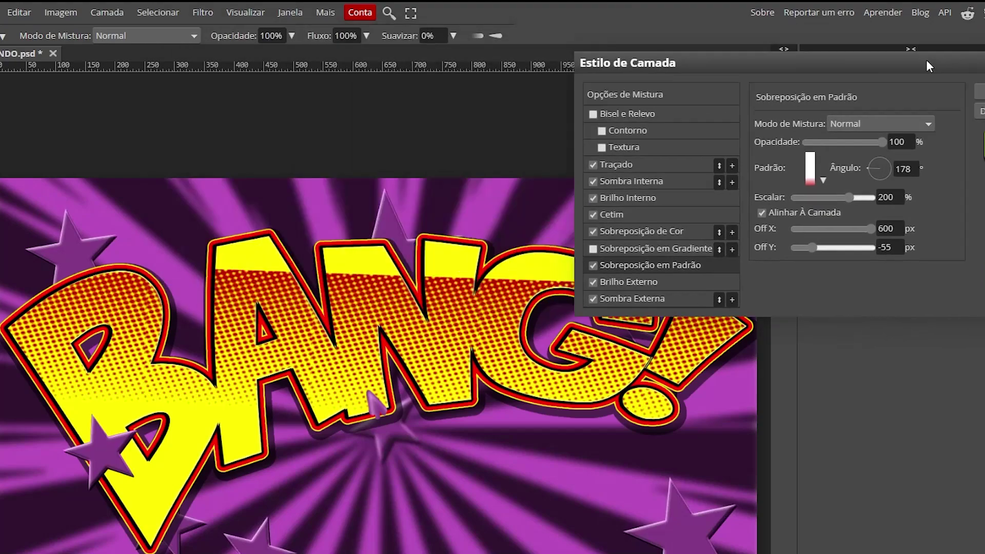
pyautogui.moveTo(929, 66); pyautogui.dragTo(923, 13)
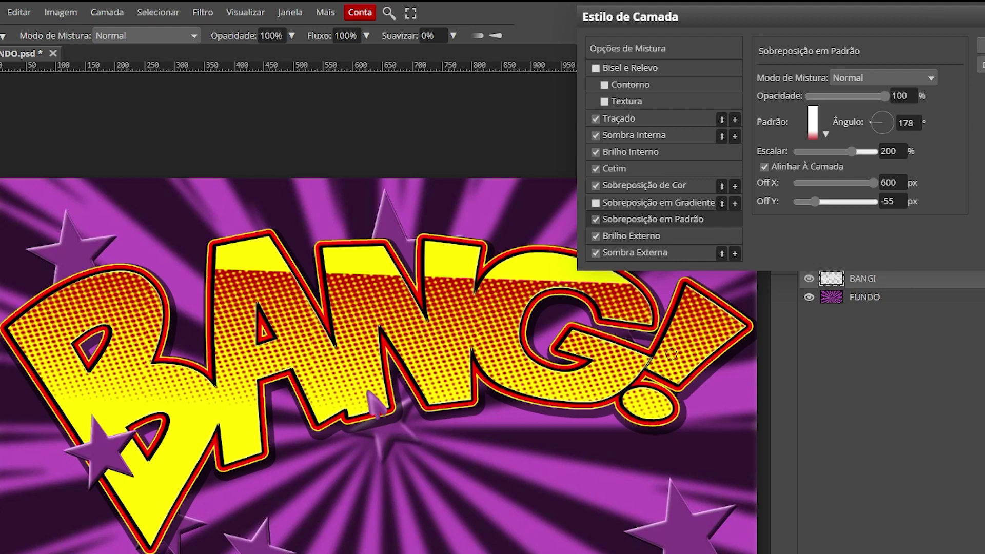
# Set the pattern overlay's X offset to 601 px and shift the dots up so they reach the upper edges of the letters
pyautogui.moveTo(875, 184)
pyautogui.mouseDown()
pyautogui.moveTo(840, 182)
pyautogui.moveTo(910, 181)
pyautogui.moveTo(876, 183)
pyautogui.mouseUp()
pyautogui.doubleClick(888, 182)
pyautogui.write('6001')
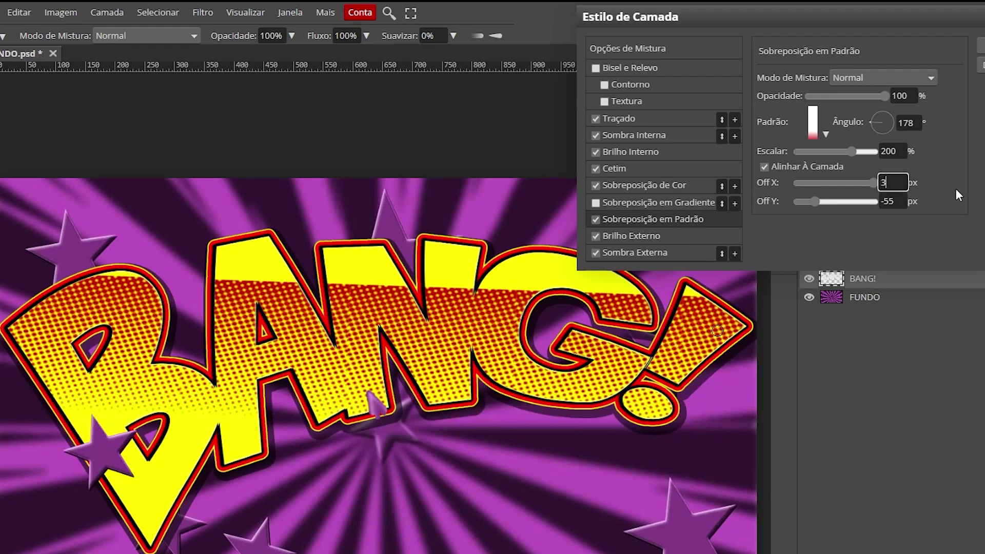
pyautogui.doubleClick(895, 180)
pyautogui.write('601')
pyautogui.press('Return')
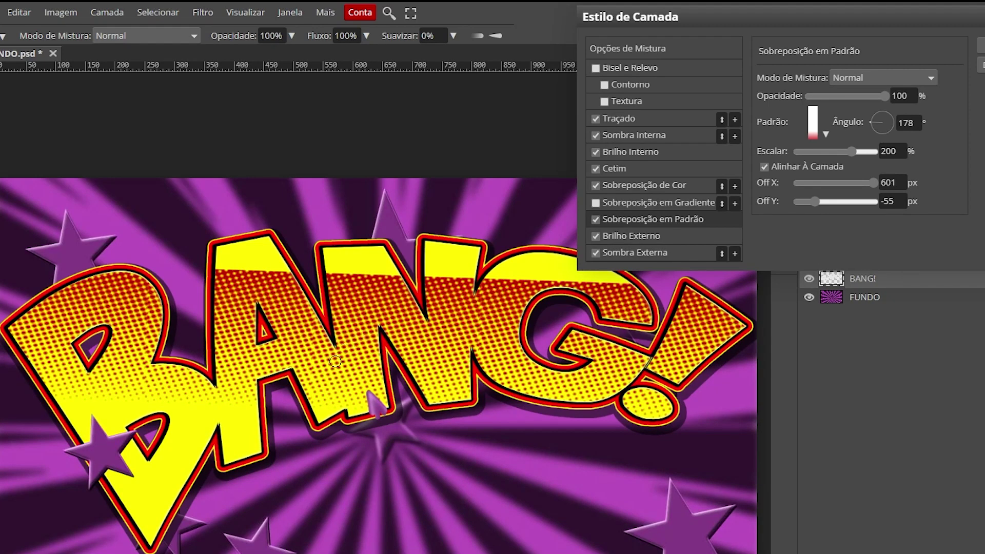
pyautogui.moveTo(356, 301); pyautogui.dragTo(365, 259)
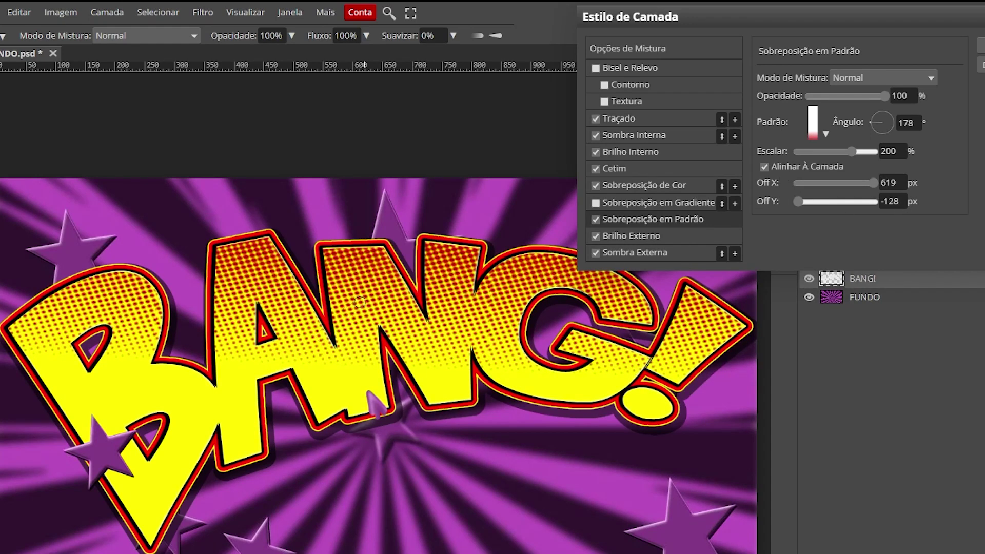
pyautogui.moveTo(360, 302); pyautogui.dragTo(376, 289)
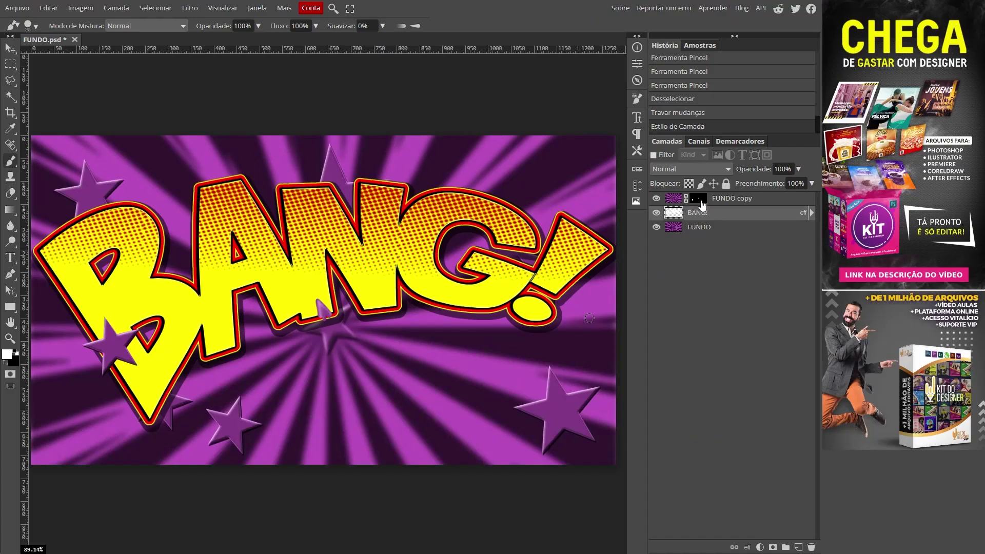
# Lower the BANG! layer's opacity so the central star shows through the lettering, and target the FUNDO copy layer mask
pyautogui.click(703, 202)
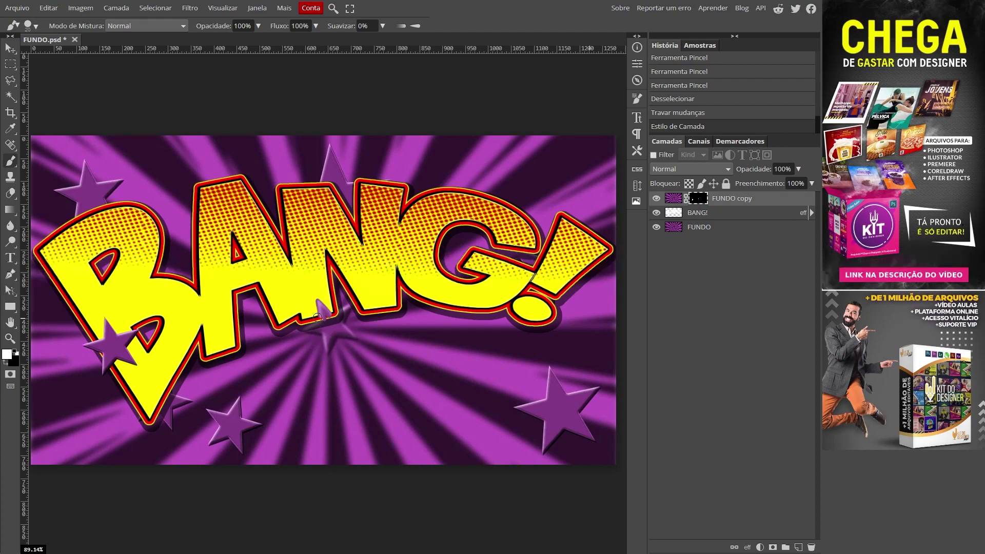
pyautogui.scroll(10, 315, 320)
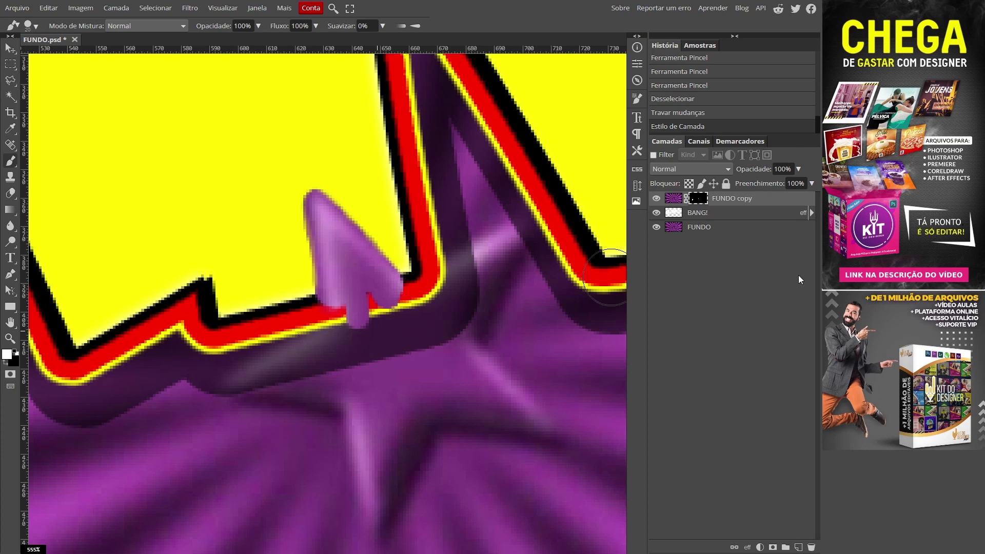
pyautogui.click(704, 219)
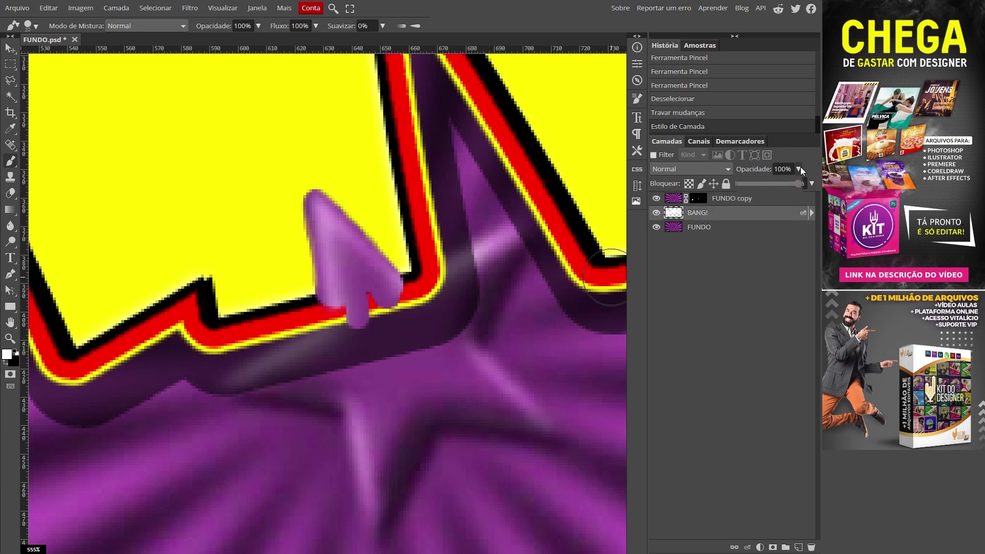
pyautogui.moveTo(797, 185); pyautogui.dragTo(756, 188)
pyautogui.click(696, 202)
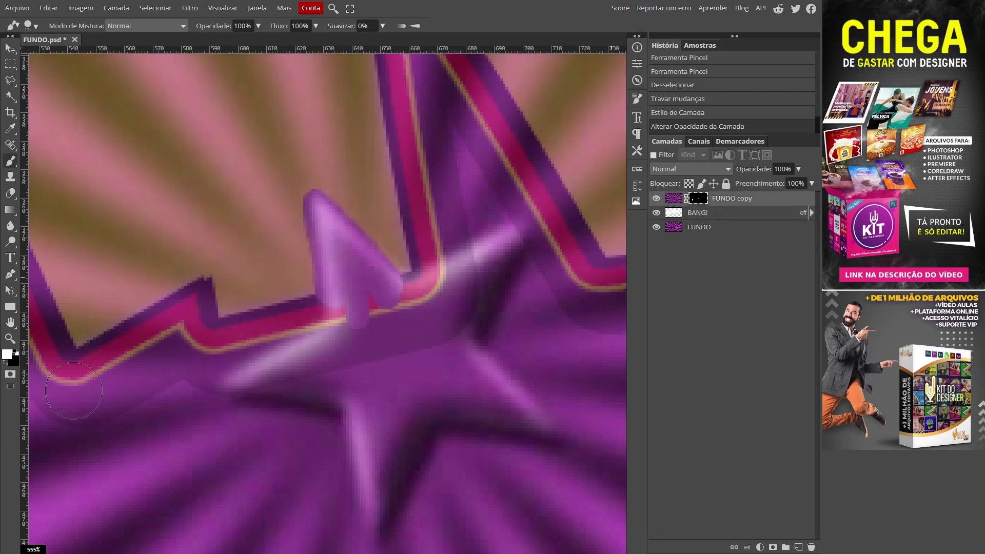
# Paint white on the FUNDO copy mask over the central star to bring its body and points in front of the lettering
pyautogui.moveTo(398, 328)
pyautogui.mouseDown()
pyautogui.moveTo(320, 336)
pyautogui.moveTo(416, 331)
pyautogui.moveTo(406, 329)
pyautogui.moveTo(431, 298)
pyautogui.moveTo(431, 278)
pyautogui.moveTo(441, 303)
pyautogui.moveTo(350, 349)
pyautogui.moveTo(292, 359)
pyautogui.moveTo(347, 298)
pyautogui.moveTo(345, 272)
pyautogui.moveTo(354, 287)
pyautogui.mouseUp()
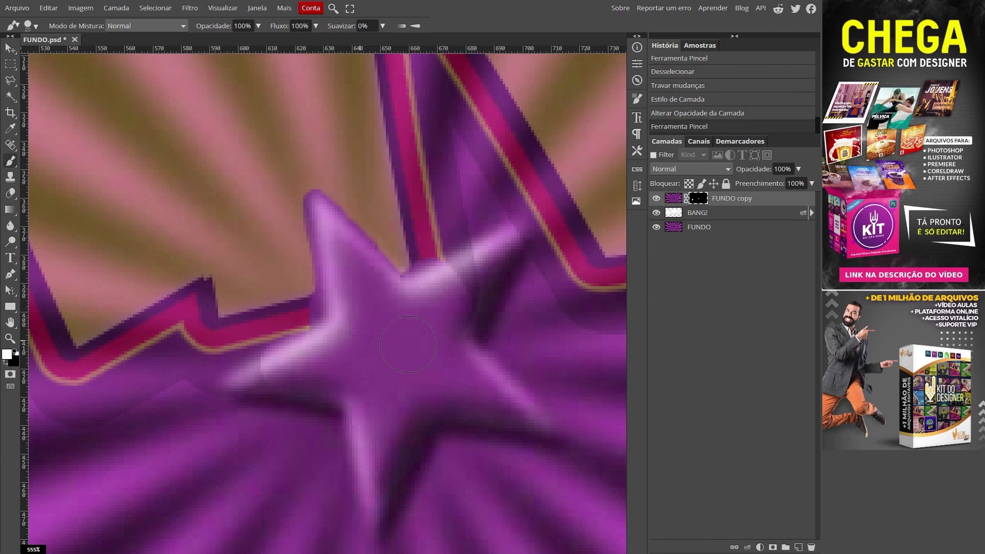
pyautogui.moveTo(322, 356)
pyautogui.mouseDown()
pyautogui.moveTo(222, 376)
pyautogui.moveTo(330, 387)
pyautogui.moveTo(251, 374)
pyautogui.mouseUp()
pyautogui.click(316, 26)
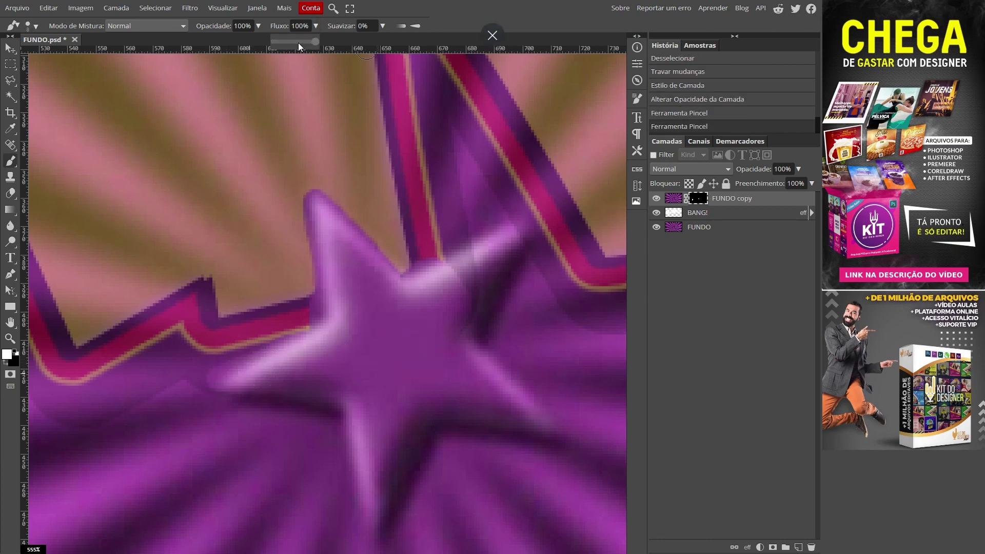
pyautogui.moveTo(507, 261); pyautogui.dragTo(491, 279)
pyautogui.moveTo(464, 261)
pyautogui.mouseDown()
pyautogui.moveTo(477, 255)
pyautogui.moveTo(454, 272)
pyautogui.mouseUp()
pyautogui.moveTo(517, 231); pyautogui.dragTo(514, 232)
# Lower the brush flow to 16% and softly paint along the central star's upper side points on the mask
pyautogui.click(316, 26)
pyautogui.click(280, 43)
pyautogui.click(412, 357)
pyautogui.moveTo(434, 274); pyautogui.dragTo(451, 257)
pyautogui.moveTo(300, 331); pyautogui.dragTo(223, 361)
pyautogui.moveTo(463, 268); pyautogui.dragTo(542, 220)
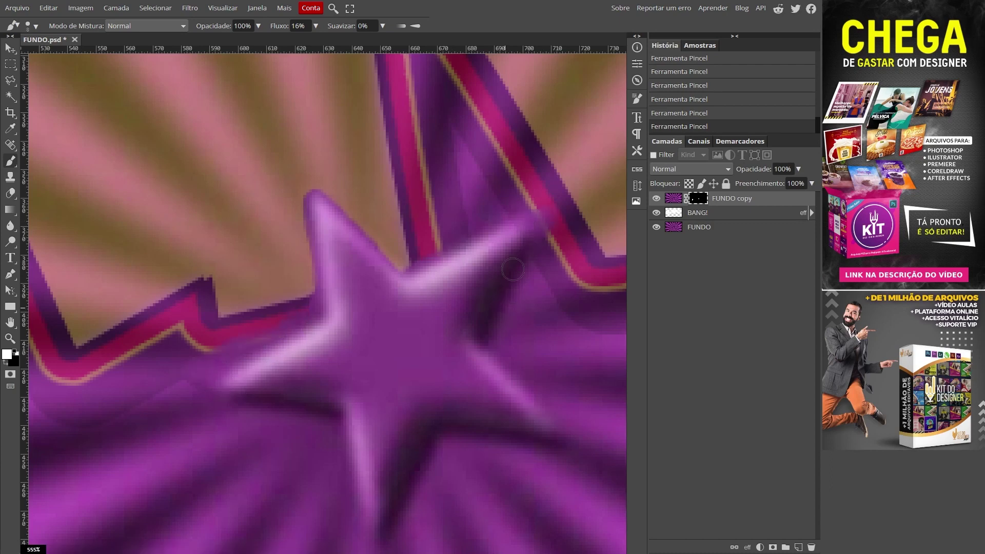
# Refine the mask edges around the central star's points, alternating between black and white brush colors
pyautogui.press('x')
pyautogui.scroll(3, 211, 403)
pyautogui.press('x')
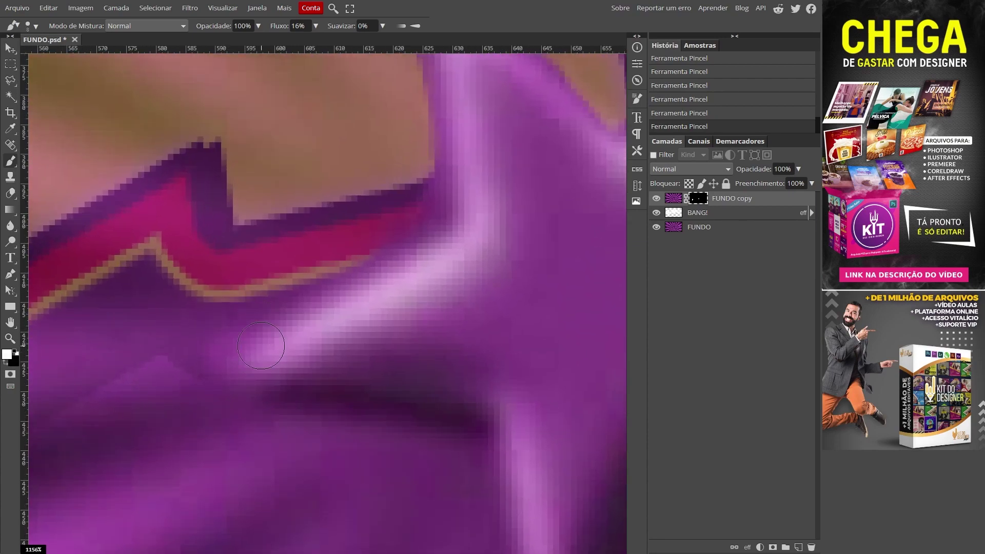
pyautogui.press('x')
pyautogui.moveTo(399, 153)
pyautogui.mouseDown()
pyautogui.moveTo(280, 226)
pyautogui.moveTo(282, 314)
pyautogui.mouseUp()
pyautogui.moveTo(282, 163); pyautogui.dragTo(277, 186)
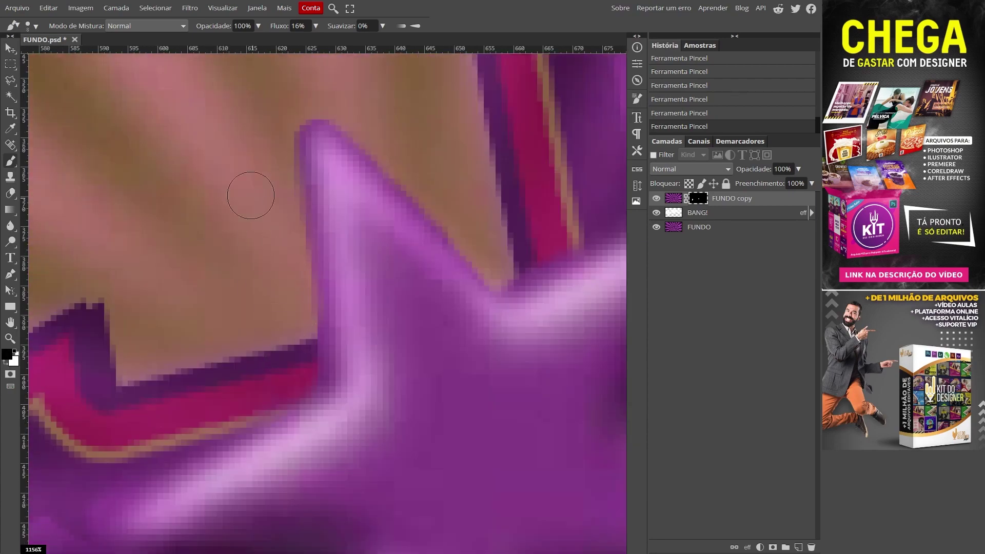
pyautogui.moveTo(560, 254); pyautogui.dragTo(225, 281)
pyautogui.press('x')
pyautogui.press('x')
pyautogui.moveTo(454, 231); pyautogui.dragTo(432, 173)
pyautogui.moveTo(259, 253); pyautogui.dragTo(201, 300)
pyautogui.moveTo(178, 214); pyautogui.dragTo(404, 262)
pyautogui.moveTo(206, 426); pyautogui.dragTo(456, 140)
pyautogui.press('x')
pyautogui.moveTo(580, 329); pyautogui.dragTo(487, 62)
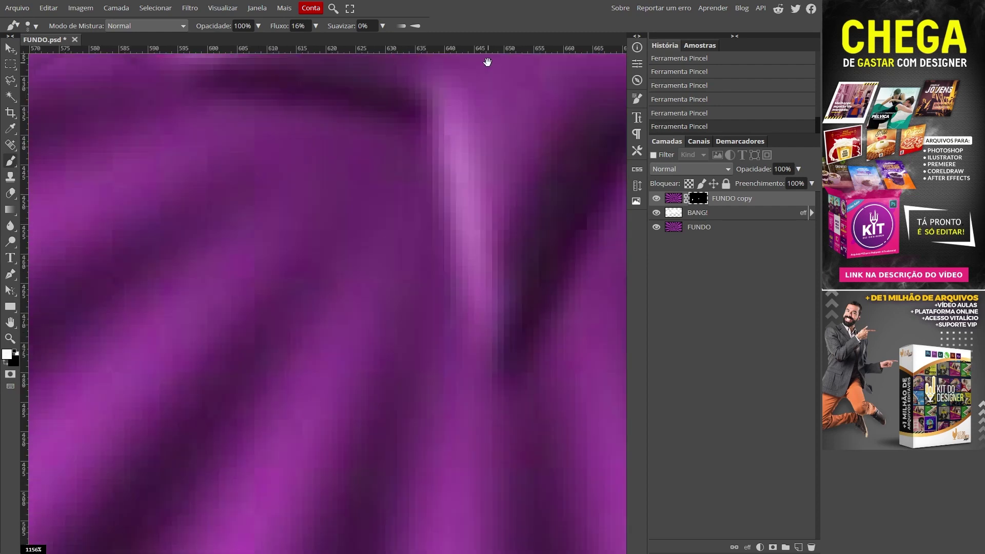
# Restore the BANG! layer's opacity to 100% with the whole canvas in view
pyautogui.hotkey('ctrl', '0')
pyautogui.click(703, 212)
pyautogui.click(799, 168)
pyautogui.moveTo(755, 183); pyautogui.dragTo(802, 183)
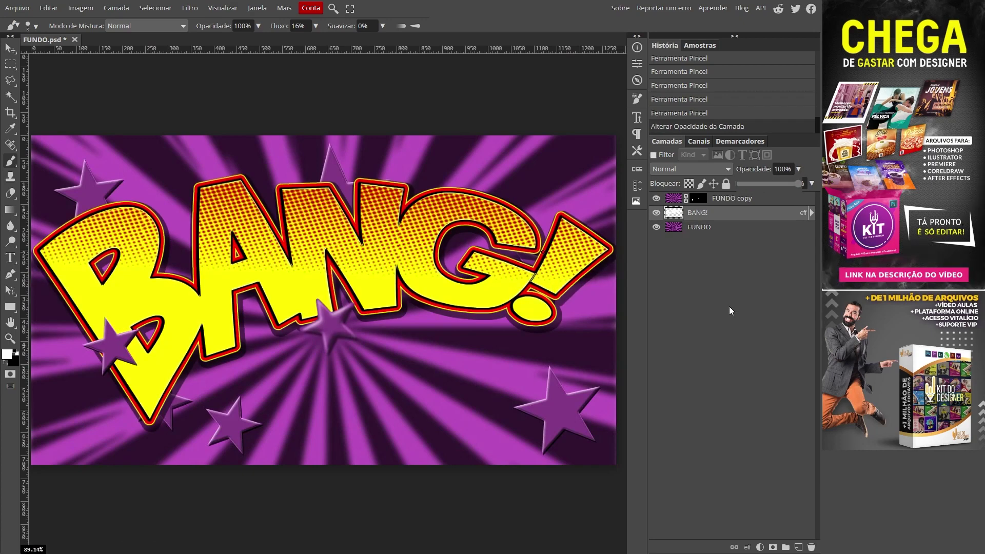